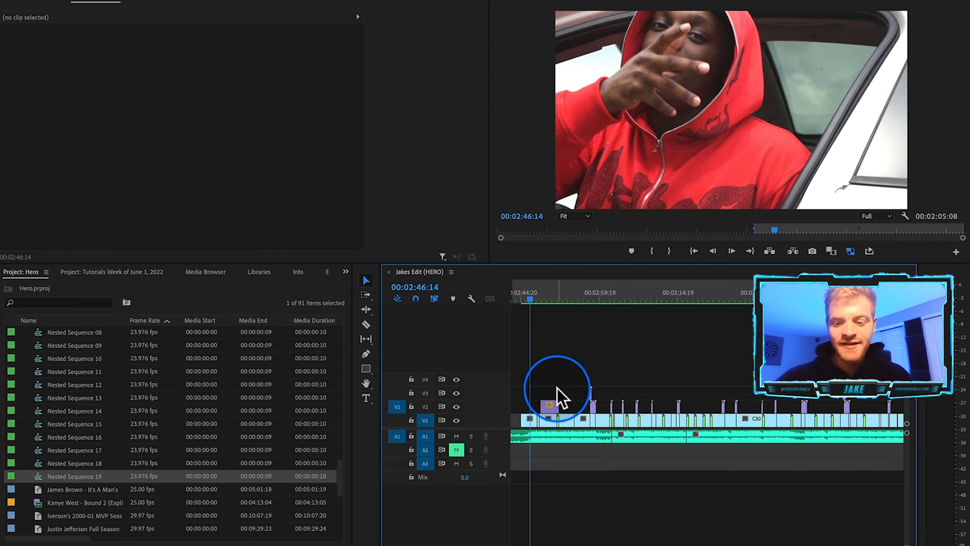
Duplicate the Nested Sequence 05 clip onto the video track directly above it.
key(space)
scroll(569, 382, up, 5)
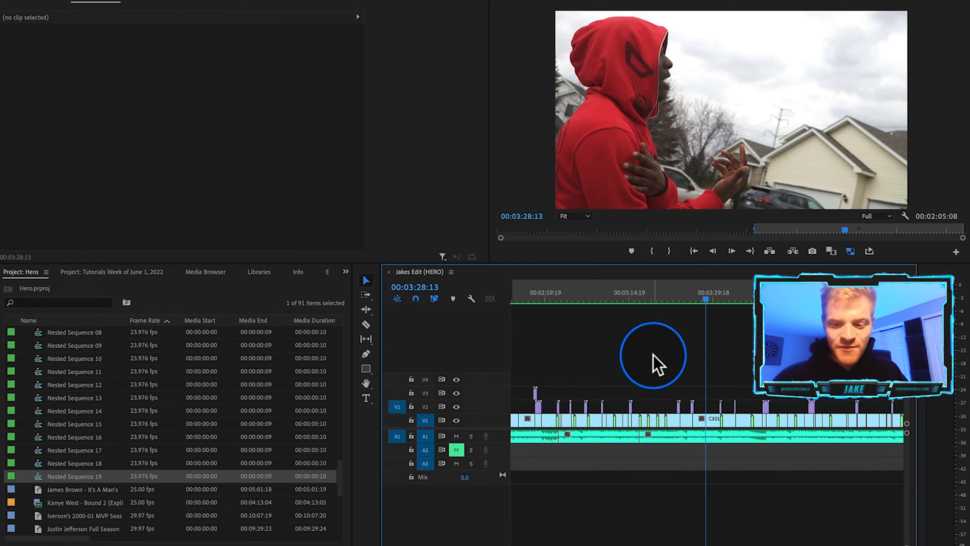
scroll(653, 355, up, 5)
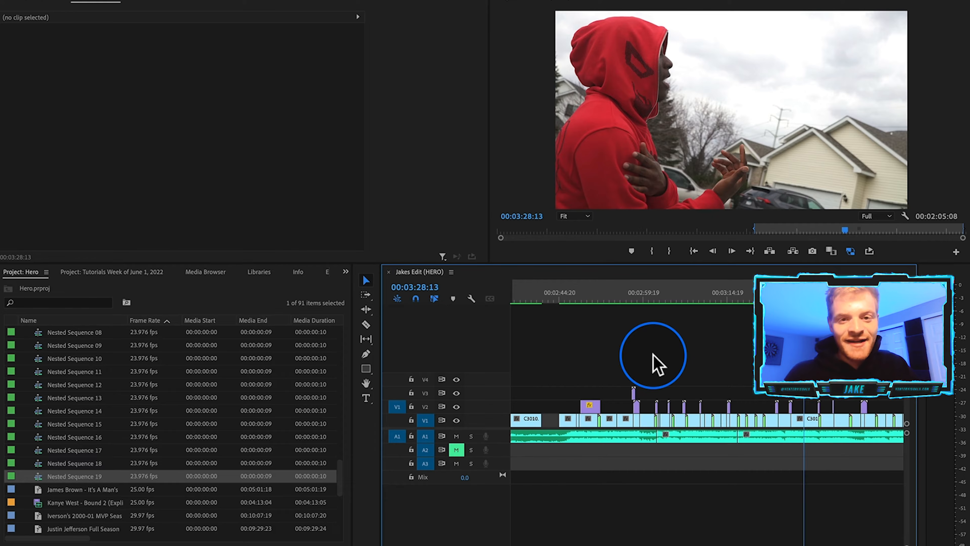
click(609, 298)
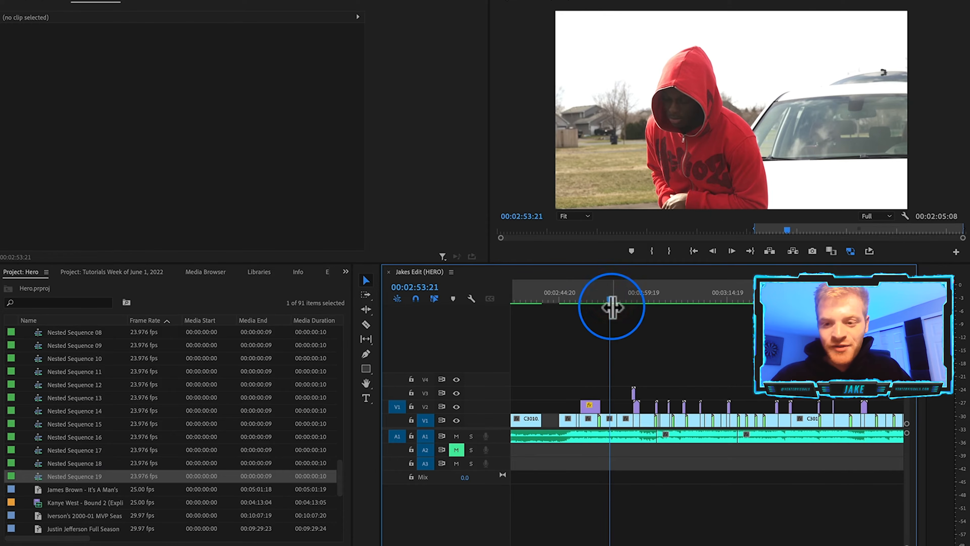
scroll(636, 376, down, 3)
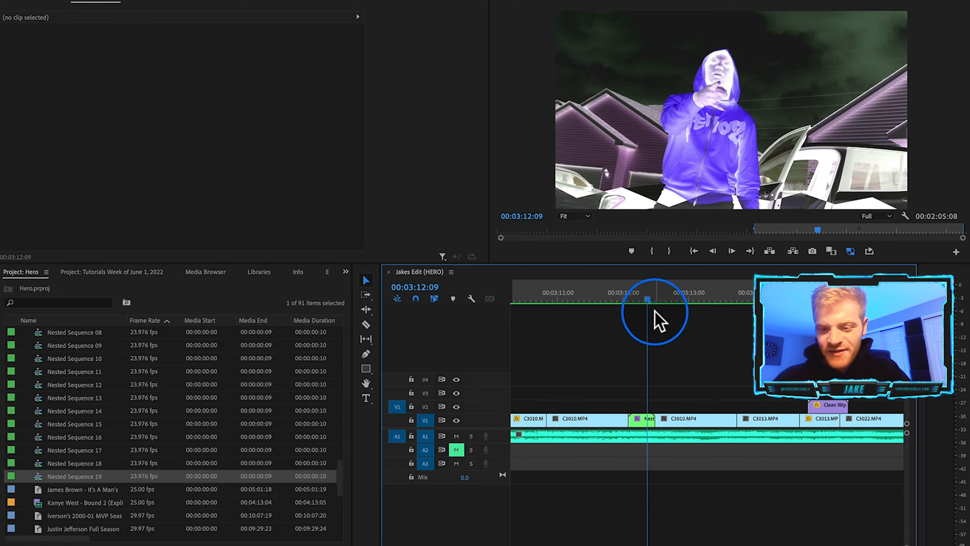
mouse_move(639, 293)
mouse_down()
mouse_move(630, 293)
mouse_move(663, 294)
mouse_move(626, 298)
mouse_move(664, 309)
mouse_move(628, 309)
mouse_move(643, 311)
mouse_up()
scroll(646, 365, up, 3)
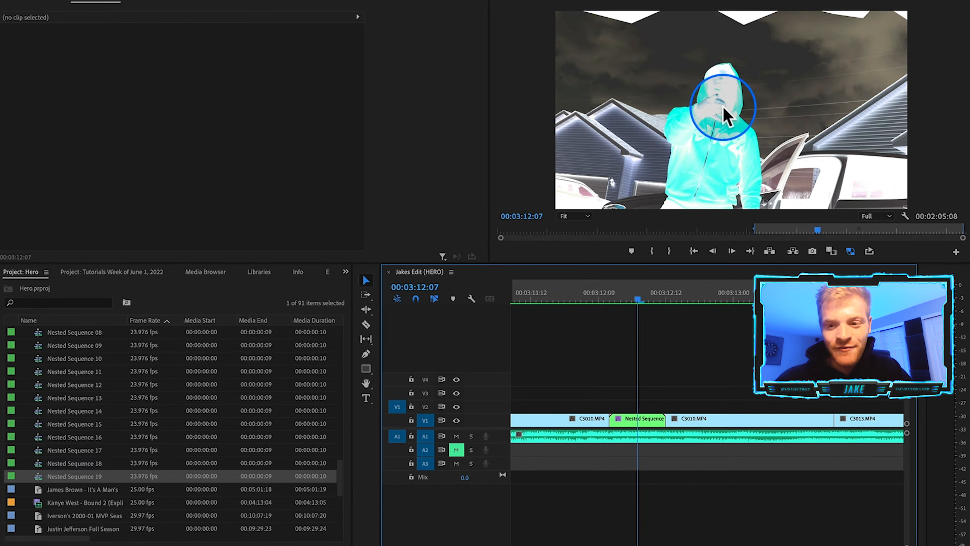
click(642, 427)
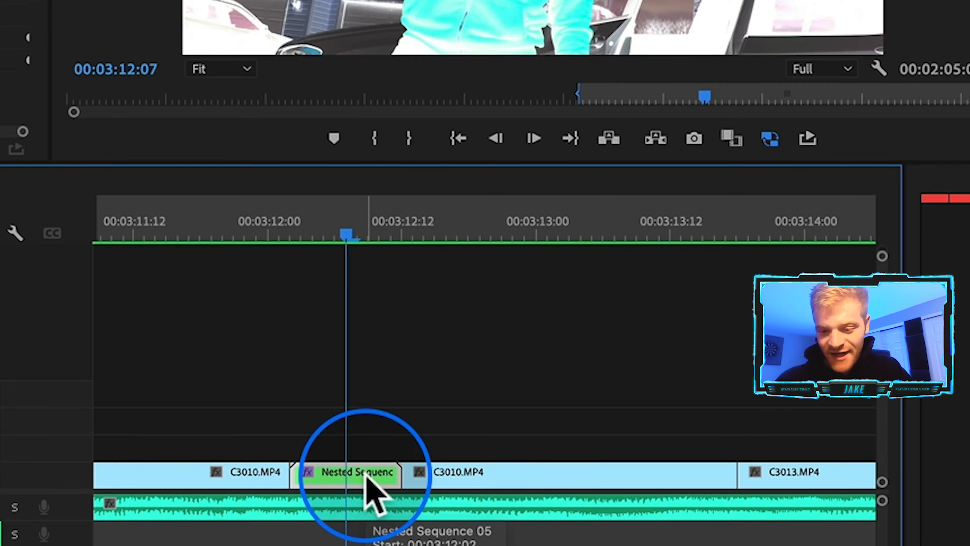
drag(366, 478, 364, 439)
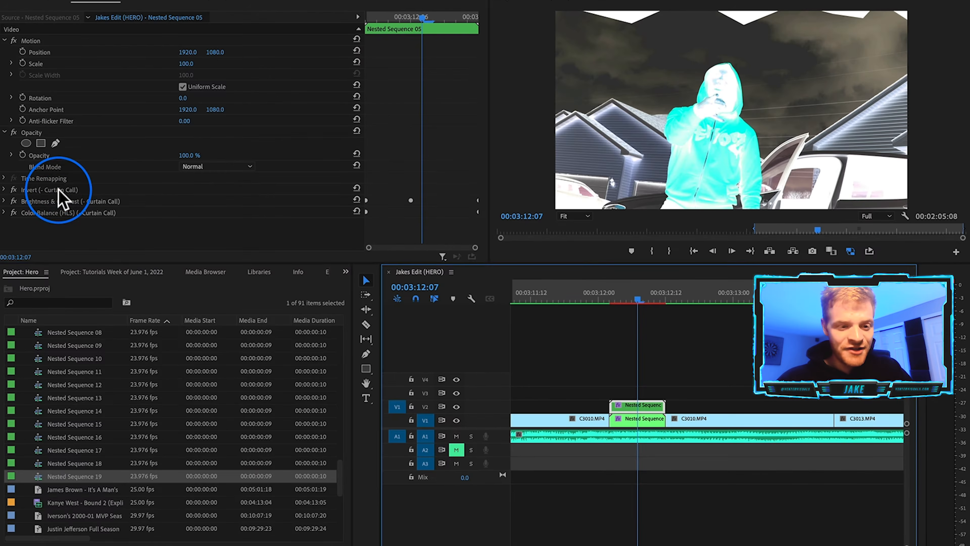
Remove the Invert, Brightness & Contrast and Color Balance (HLS) effects from the duplicated clip.
click(60, 189)
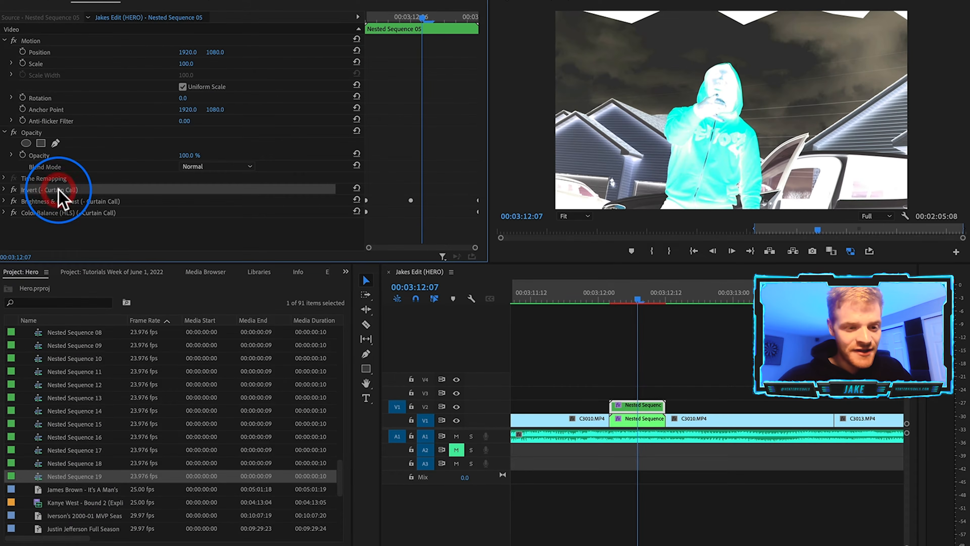
key(BackSpace)
click(60, 191)
key(BackSpace)
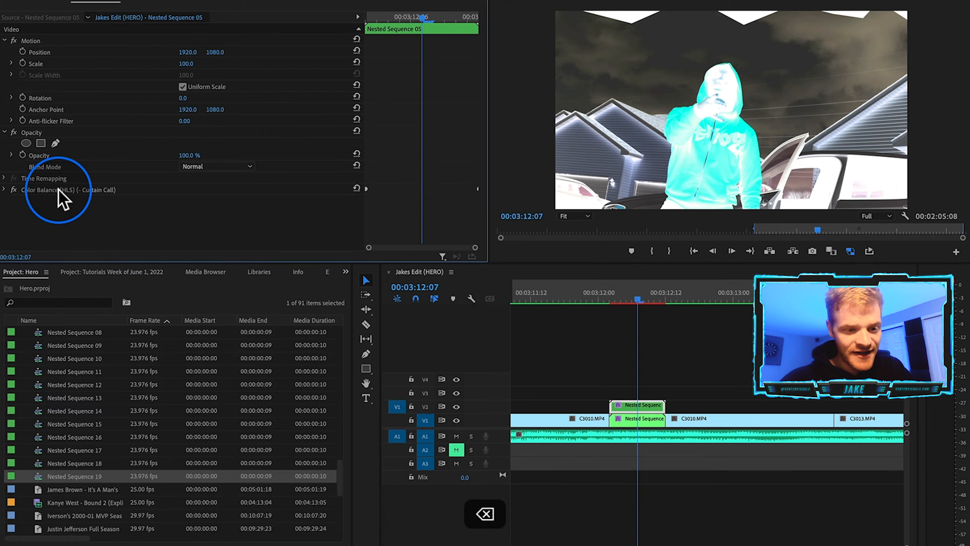
click(60, 191)
key(BackSpace)
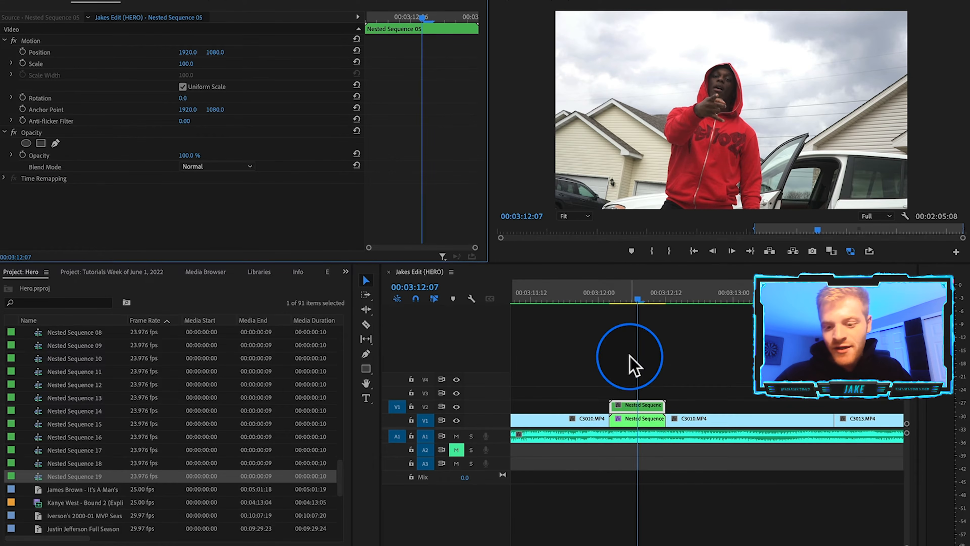
Replace the upper duplicated clip with an After Effects composition.
click(649, 417)
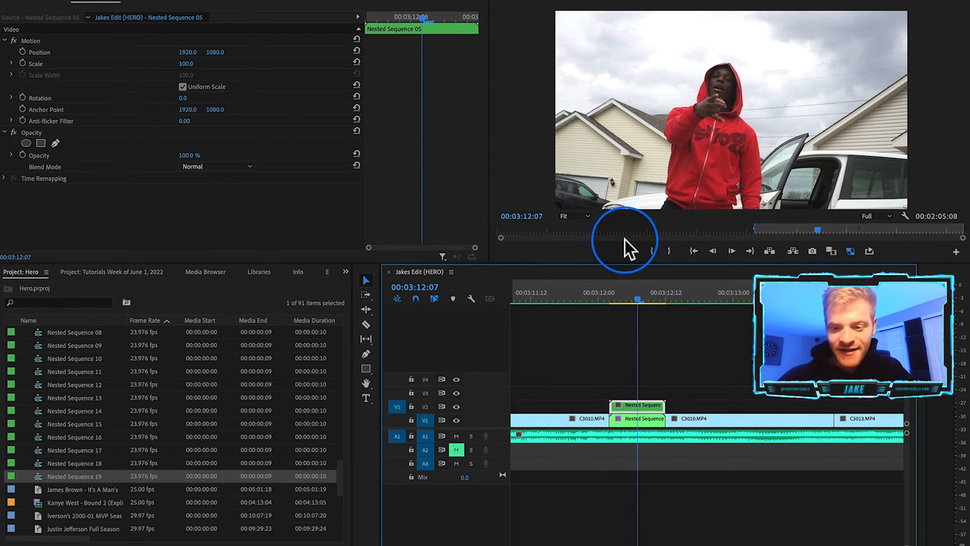
right_click(657, 407)
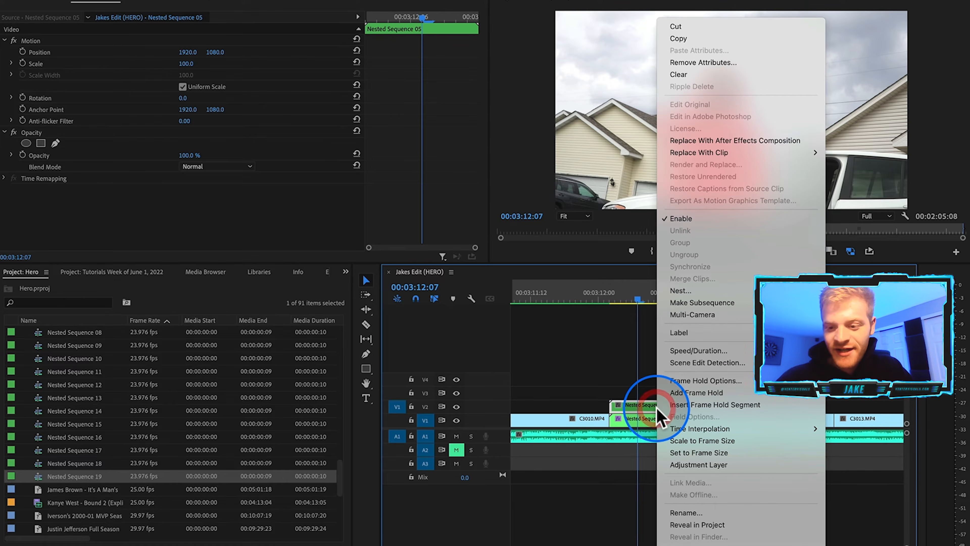
click(683, 141)
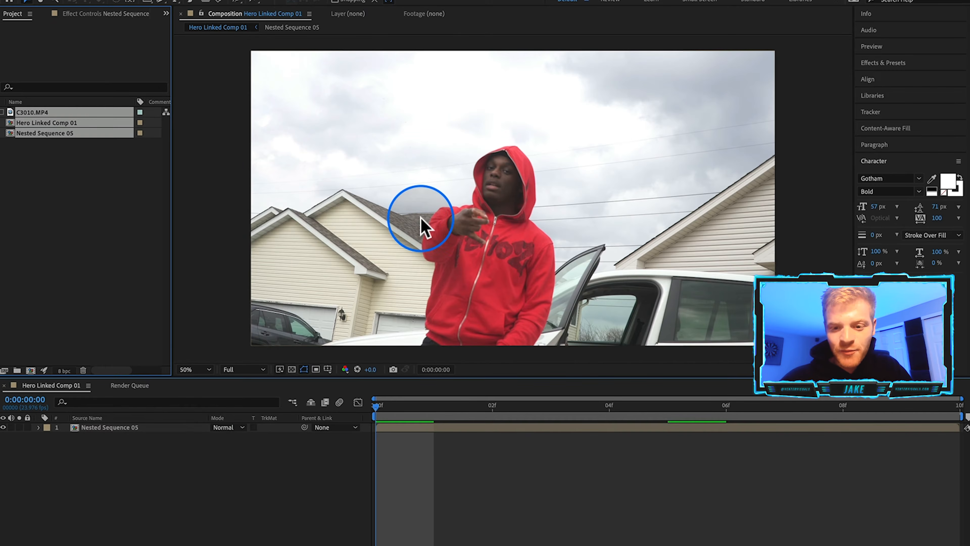
Open the Nested Sequence 05 layer and paint a Roto Brush stroke over the person, propagating it through the clip.
click(393, 427)
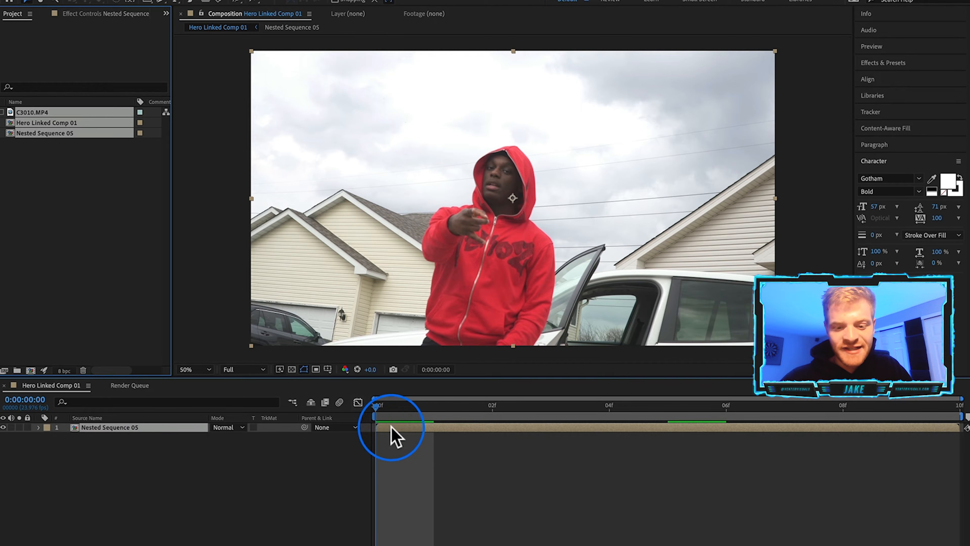
click(111, 425)
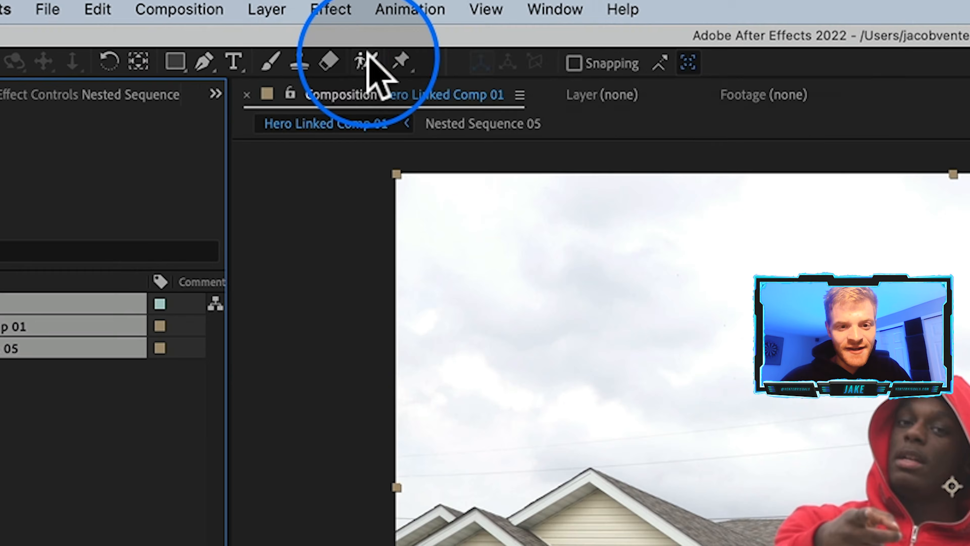
click(237, 1)
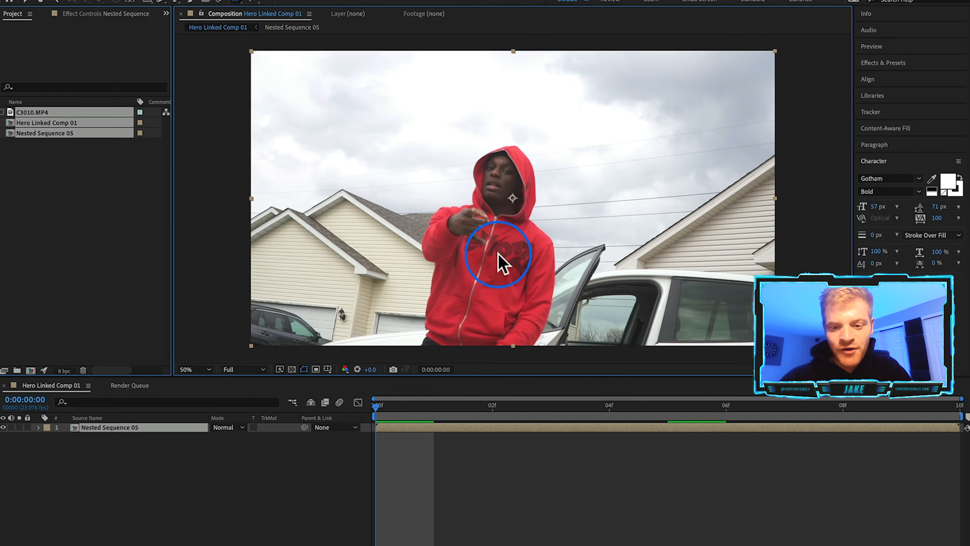
double_click(497, 255)
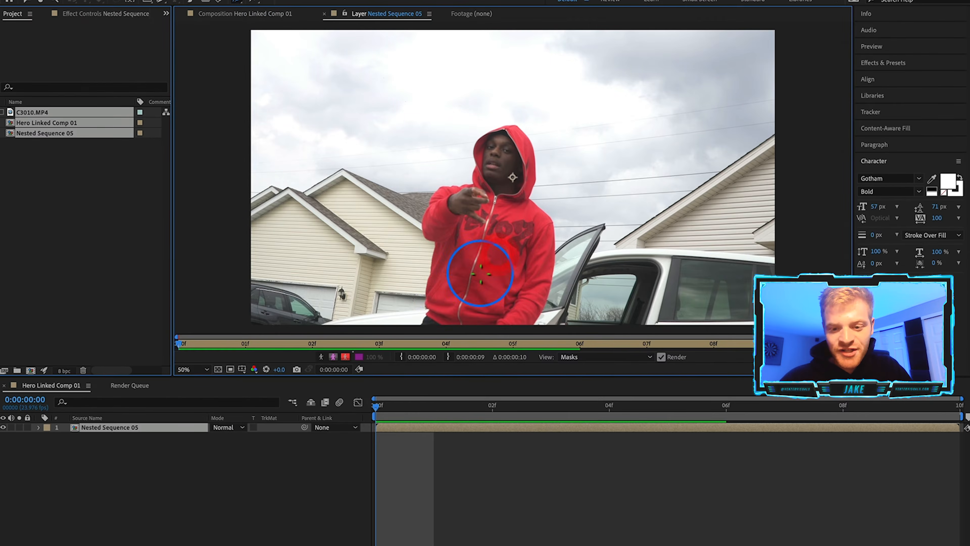
mouse_move(442, 233)
mouse_down()
mouse_move(439, 201)
mouse_move(477, 187)
mouse_move(487, 134)
mouse_up()
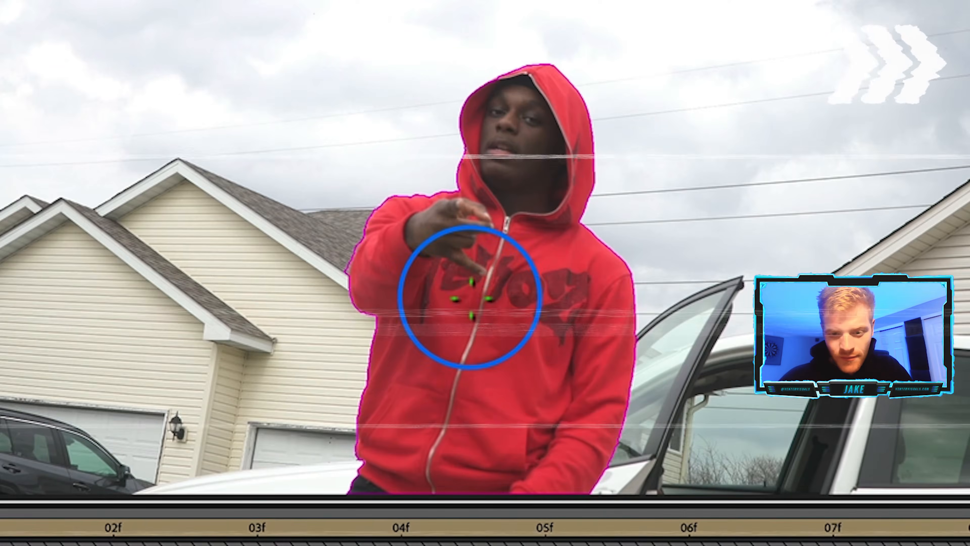
key(space)
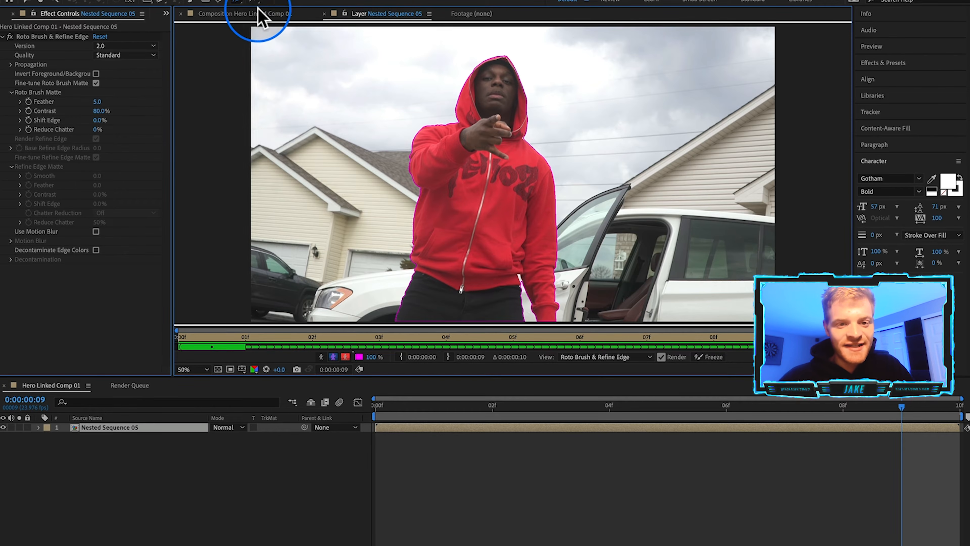
Return to the composition, view the cut-out over the transparency grid, and save the project.
click(233, 16)
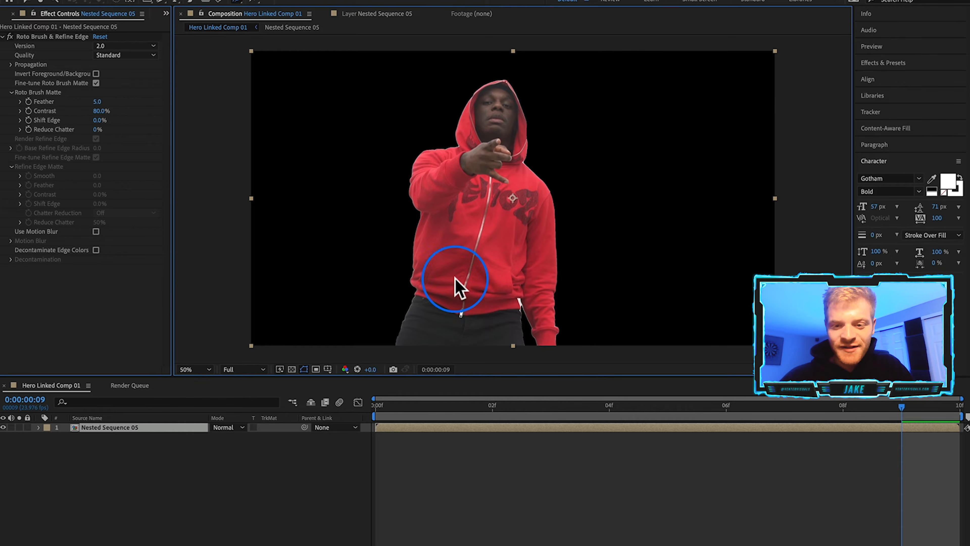
click(292, 369)
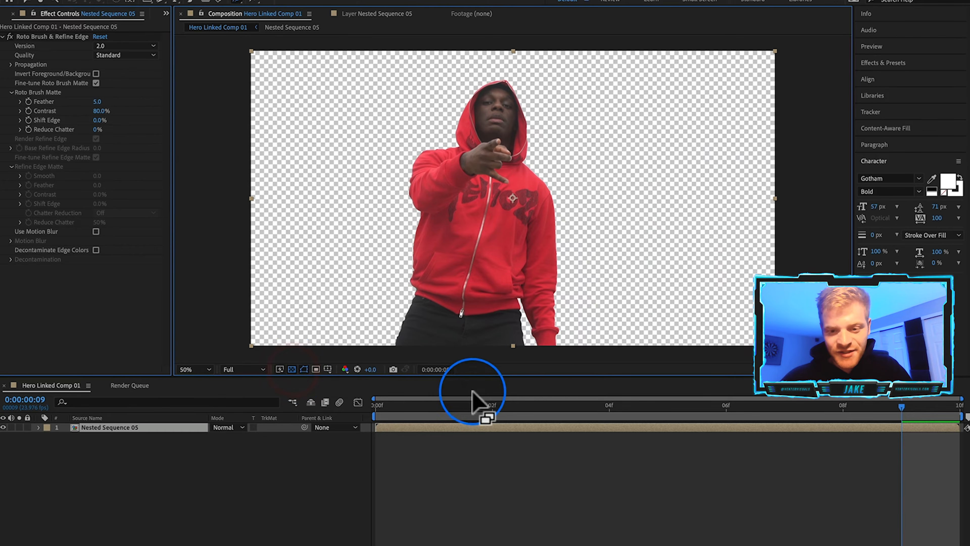
click(378, 406)
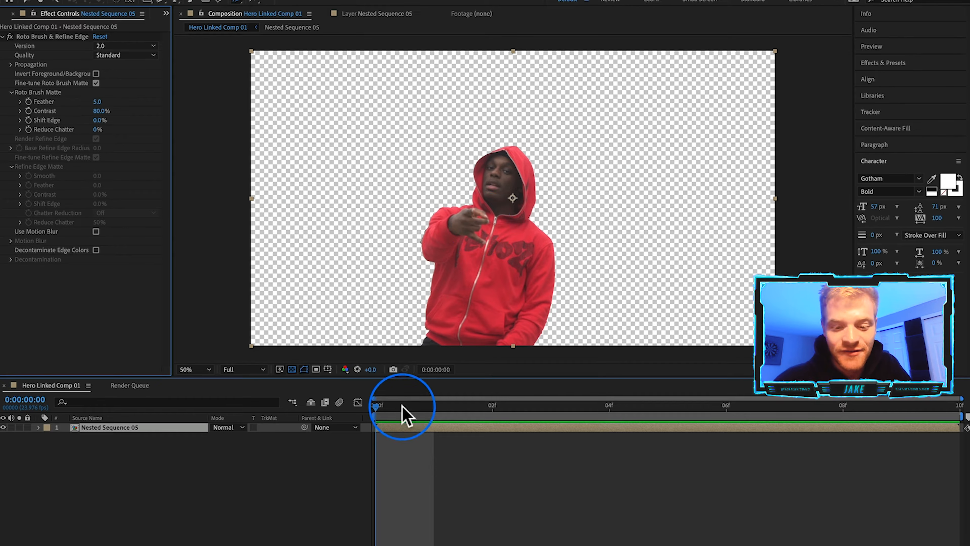
click(287, 463)
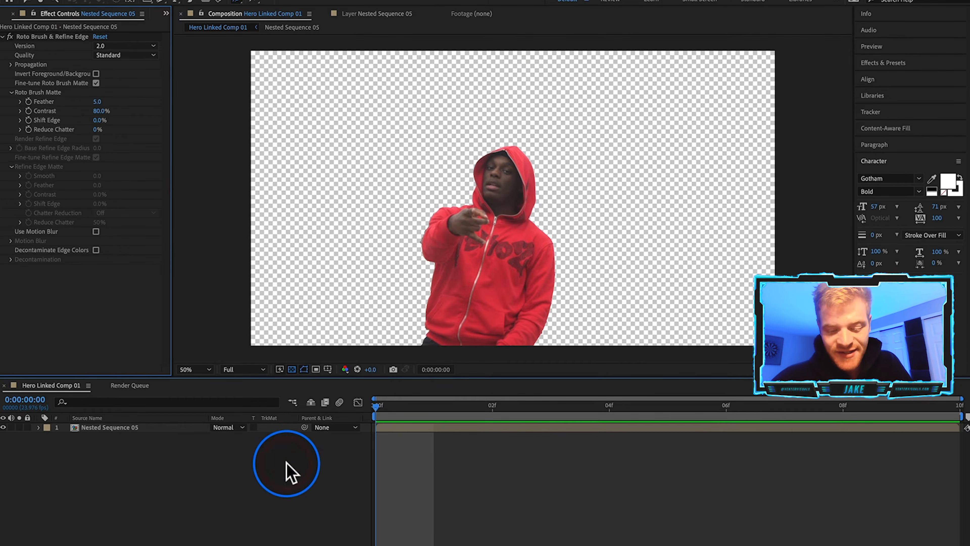
key(super+s)
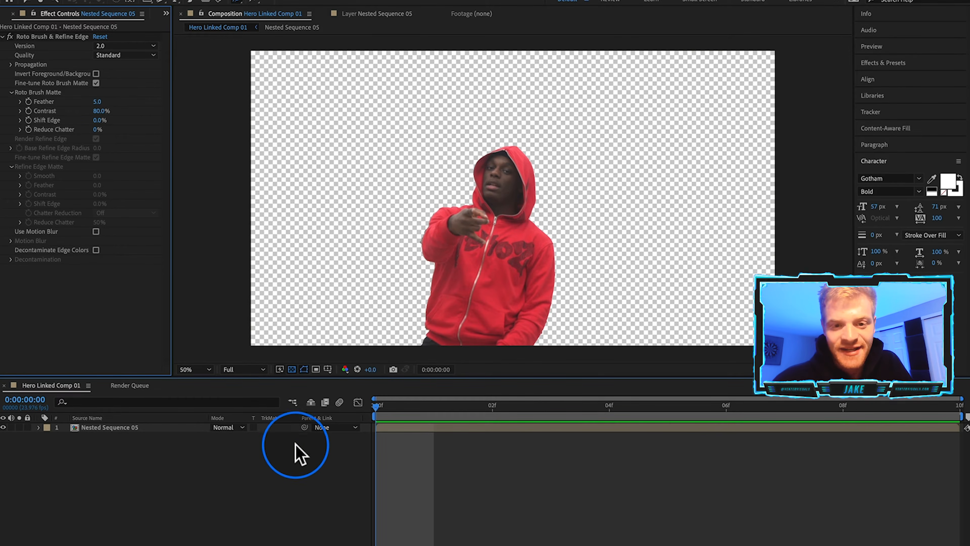
Switch back to Premiere Pro and render the sequence from In to Out.
click(605, 539)
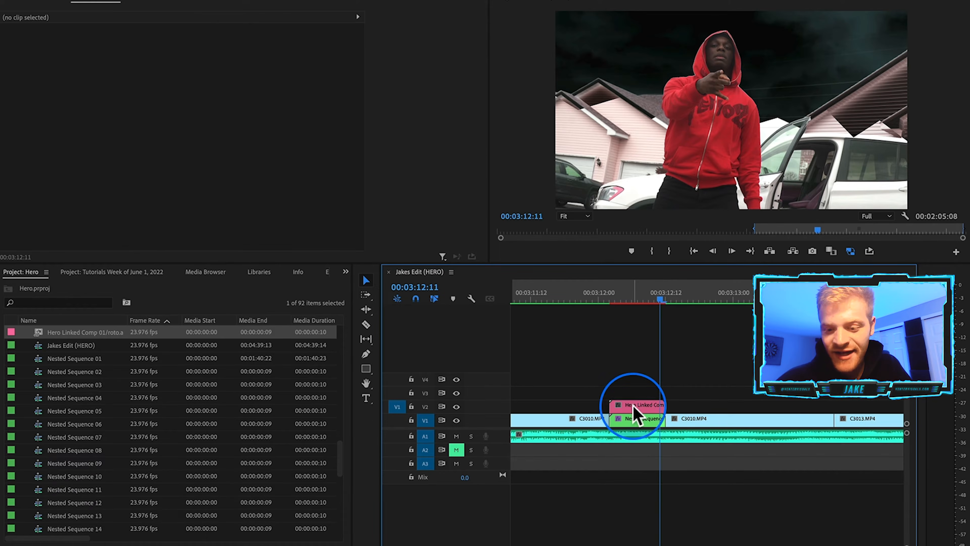
click(633, 405)
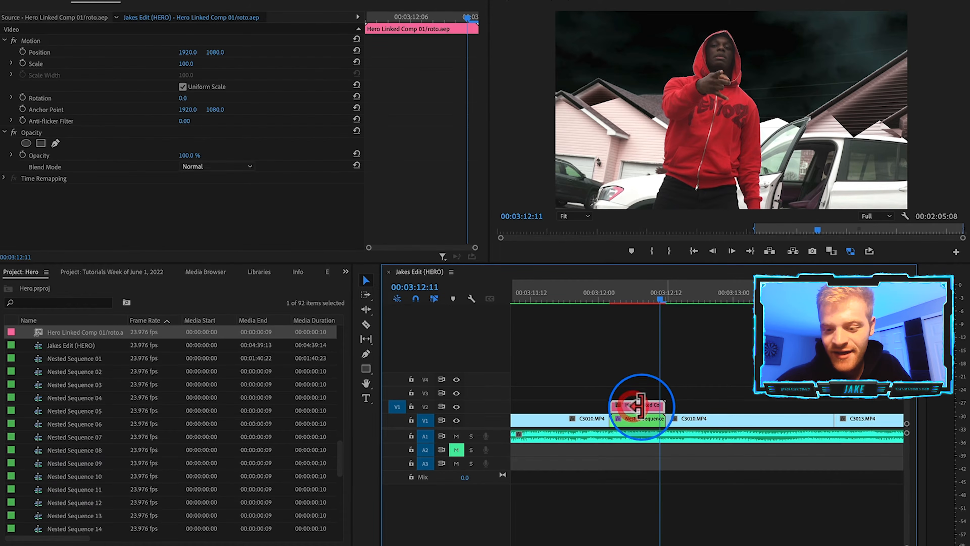
click(643, 421)
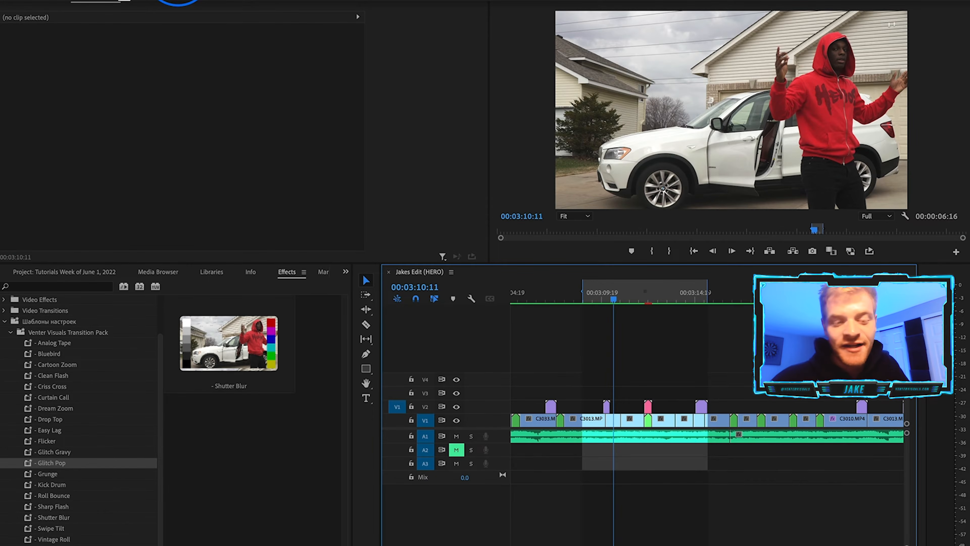
click(178, 1)
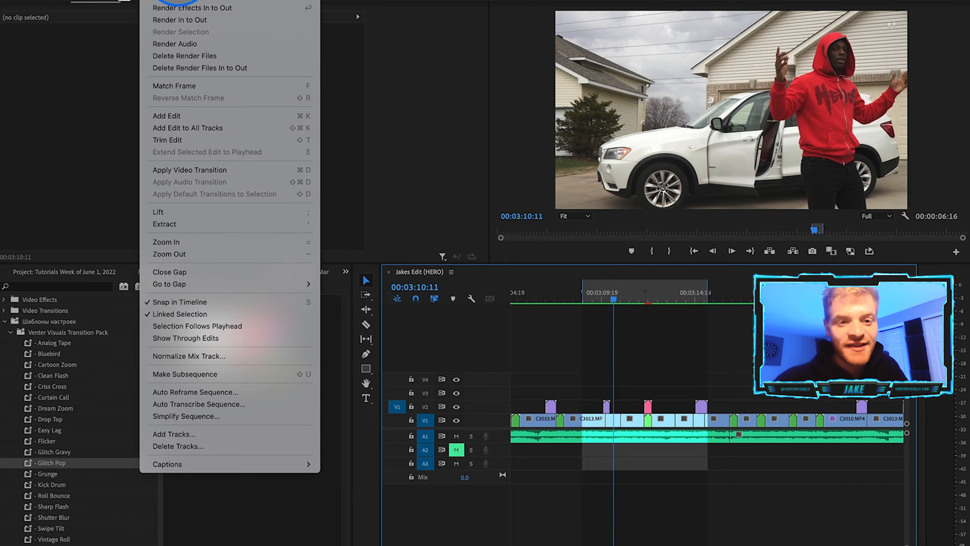
click(183, 21)
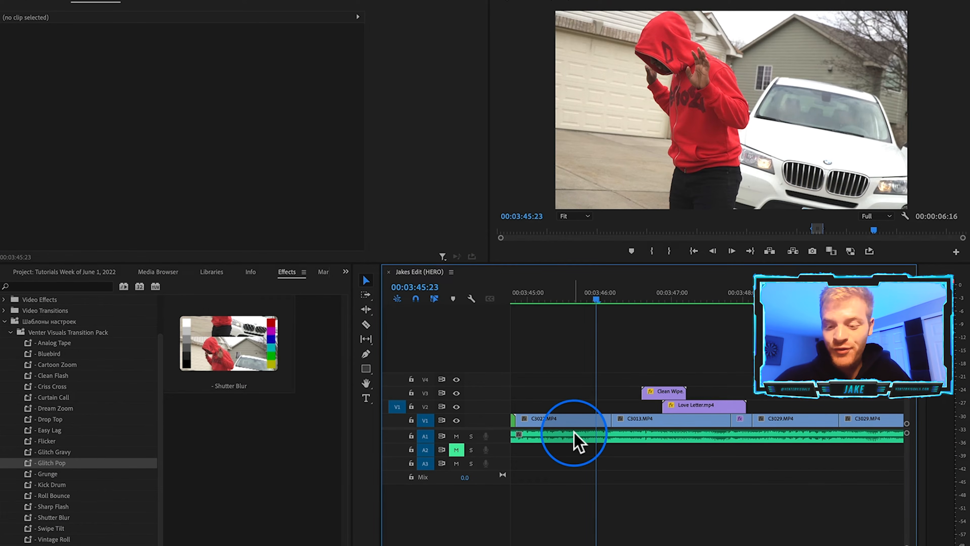
Cut the C3022 clip at the playhead and move the cut-off end onto the track above.
scroll(577, 439, up, 3)
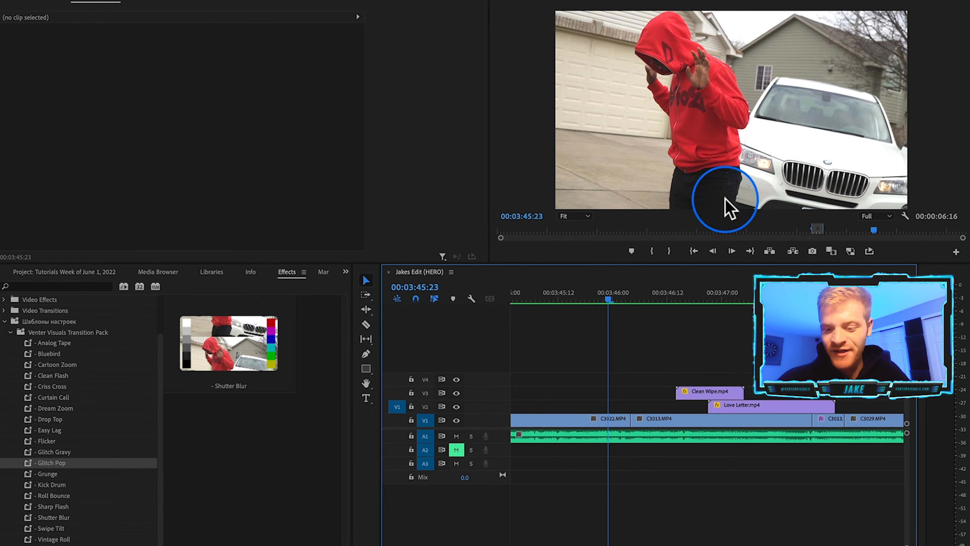
scroll(607, 425, up, 2)
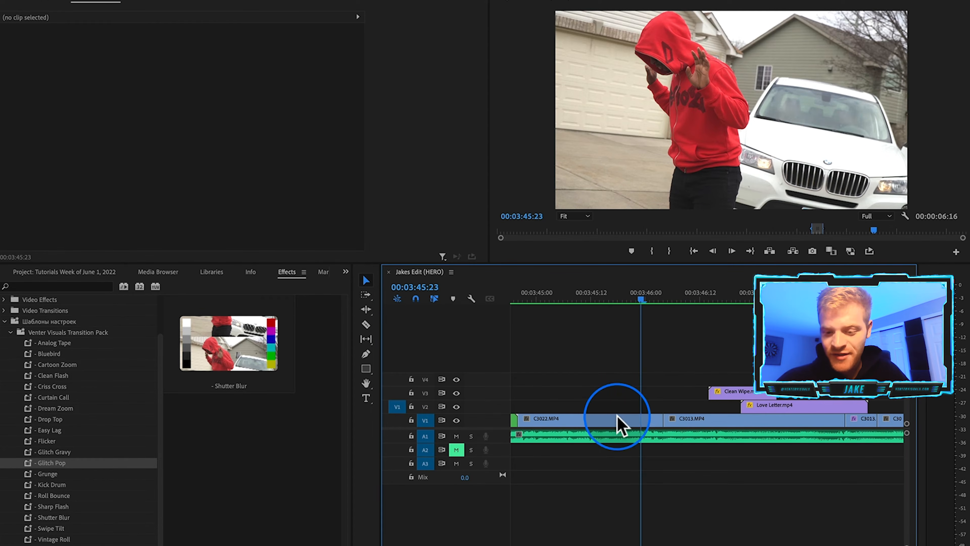
click(605, 420)
key(c)
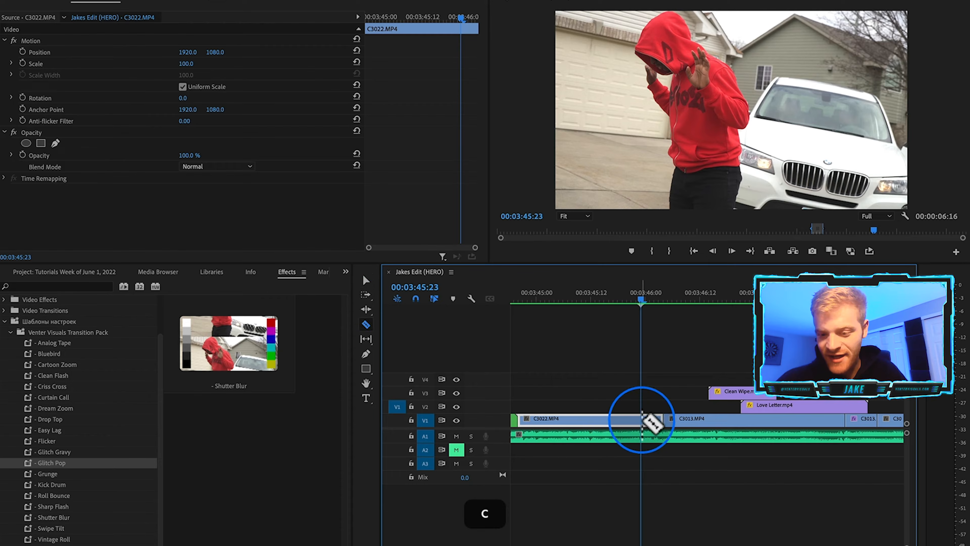
click(649, 421)
key(v)
click(653, 420)
drag(656, 420, 651, 407)
Extend the upper C3022 piece so it overlaps the start of C3013, and preview the overlap.
click(570, 419)
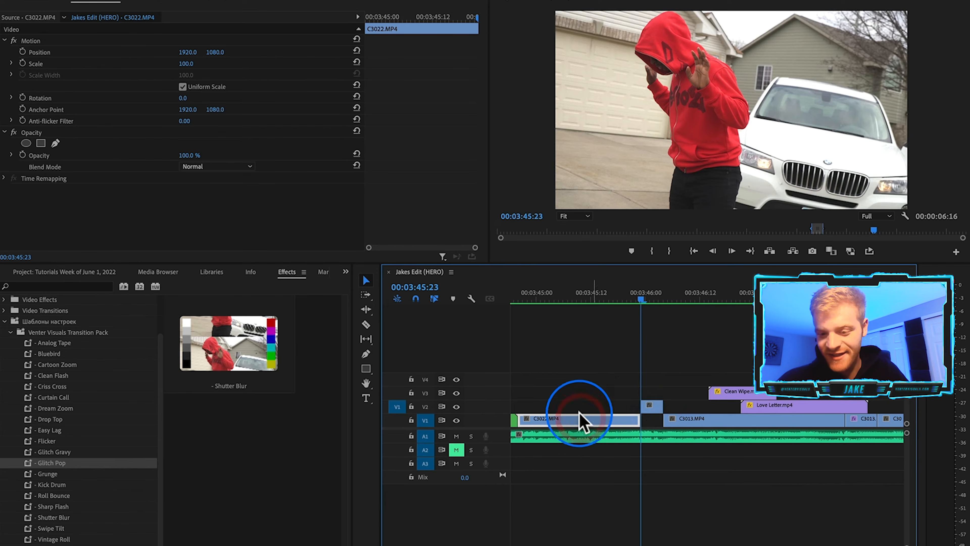
click(655, 300)
drag(663, 405, 686, 406)
click(683, 418)
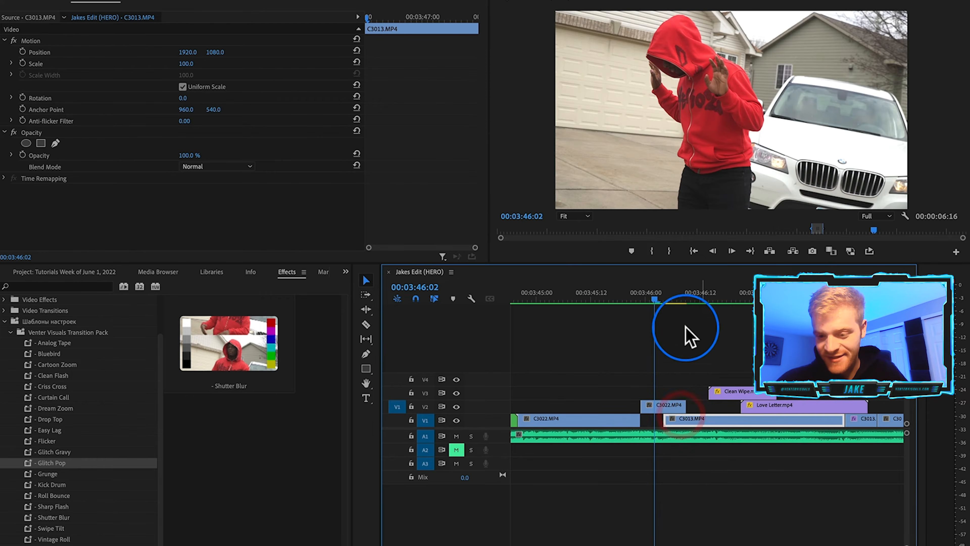
click(690, 300)
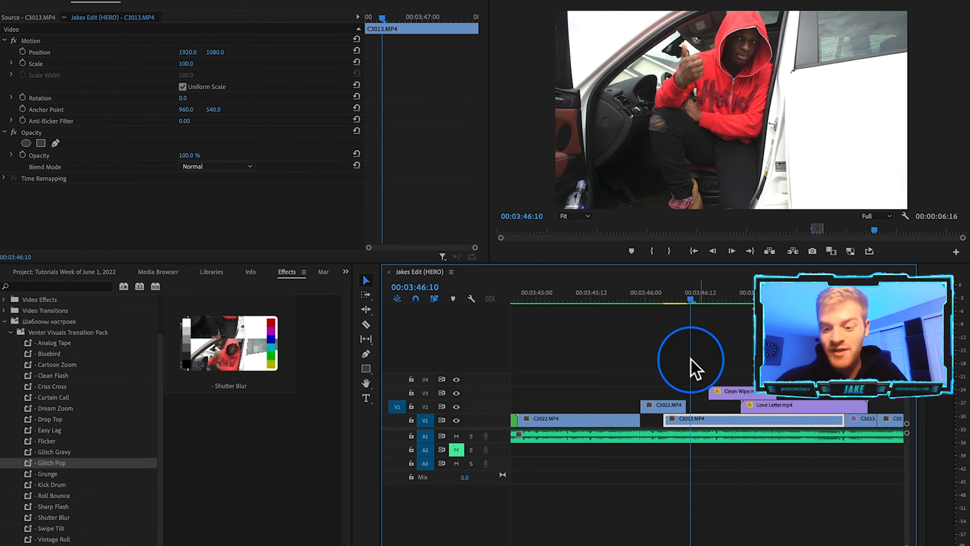
click(673, 298)
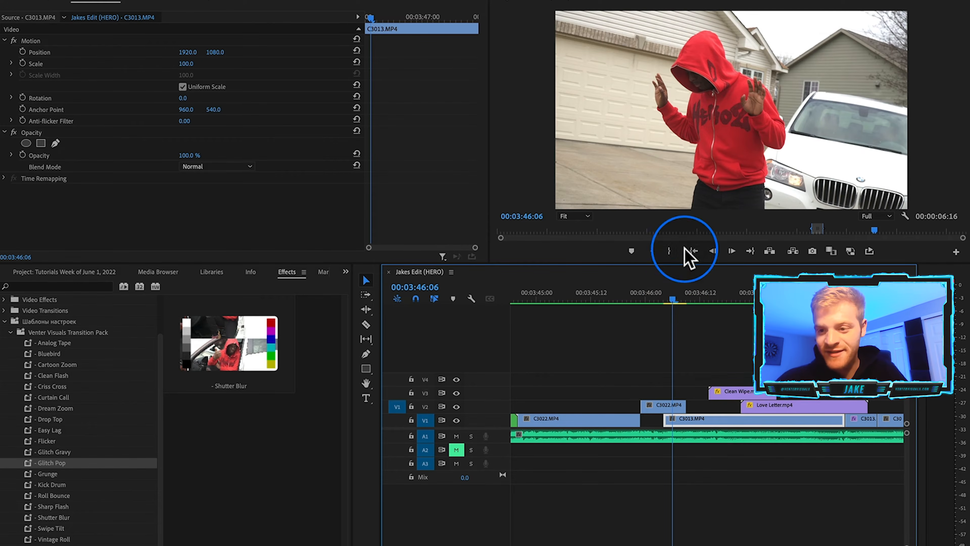
Extend the start of C3013 back beneath the upper C3022 clip, select the upper clip and step back three frames.
drag(661, 420, 642, 420)
click(701, 421)
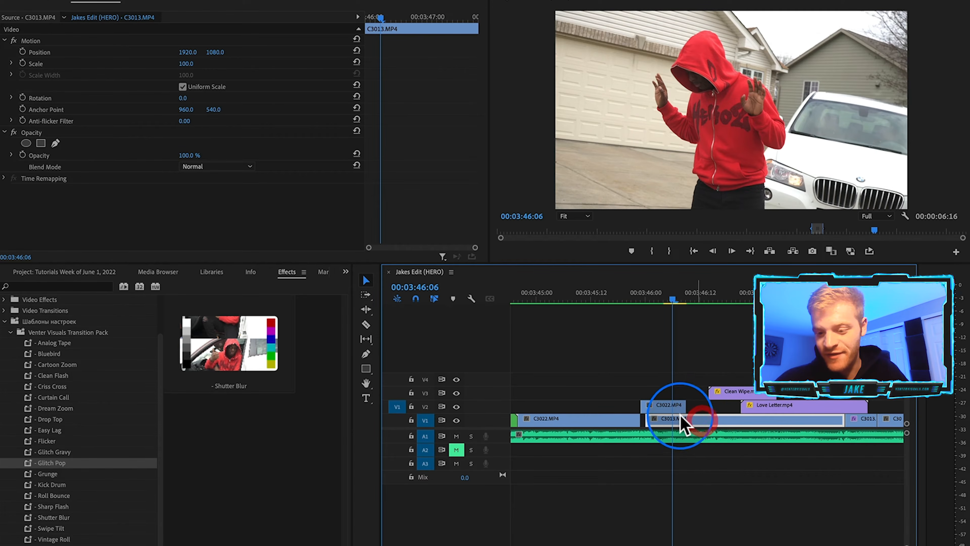
click(665, 405)
key(Left)
key(Left)
key(Left)
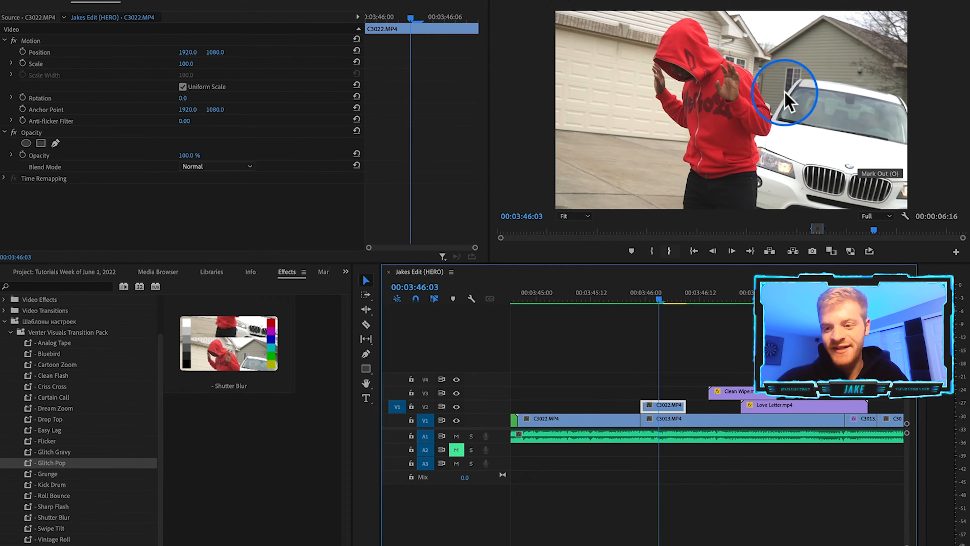
Nest the upper C3022 clip as Nested Sequence 22.
right_click(667, 406)
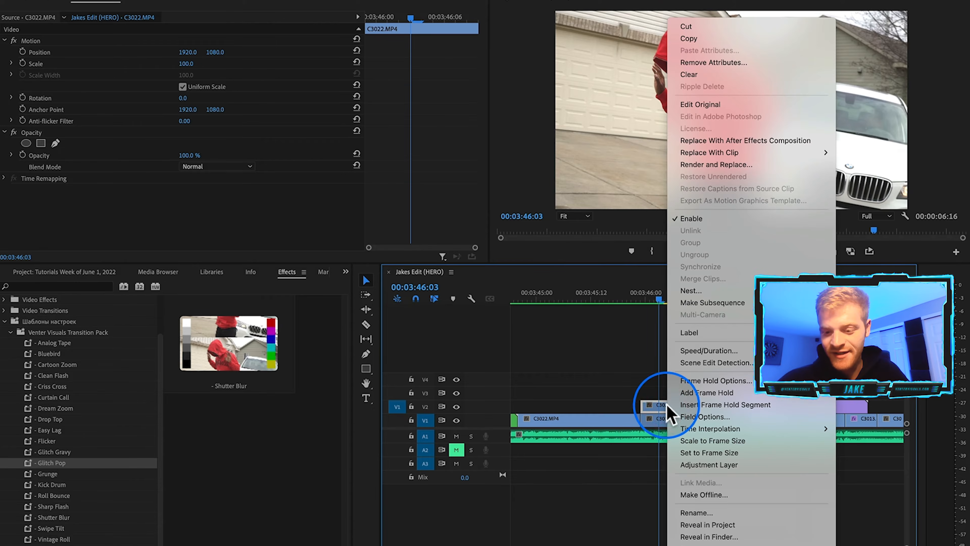
click(709, 285)
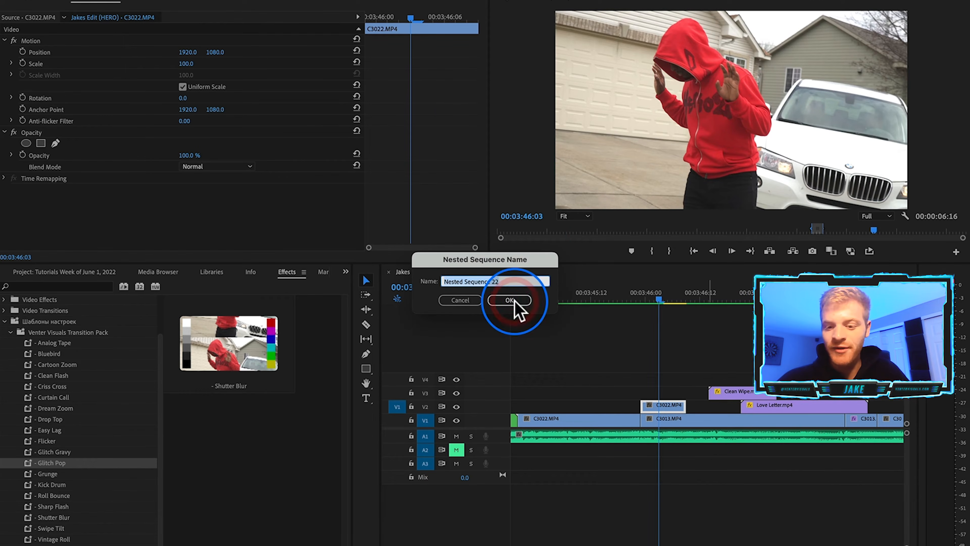
click(511, 300)
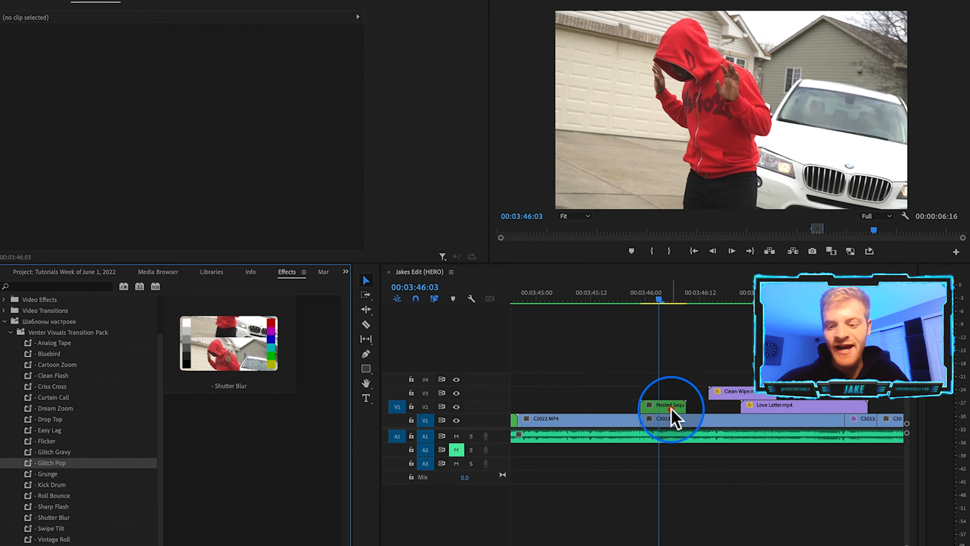
Replace the nested sequence with an After Effects composition.
click(672, 410)
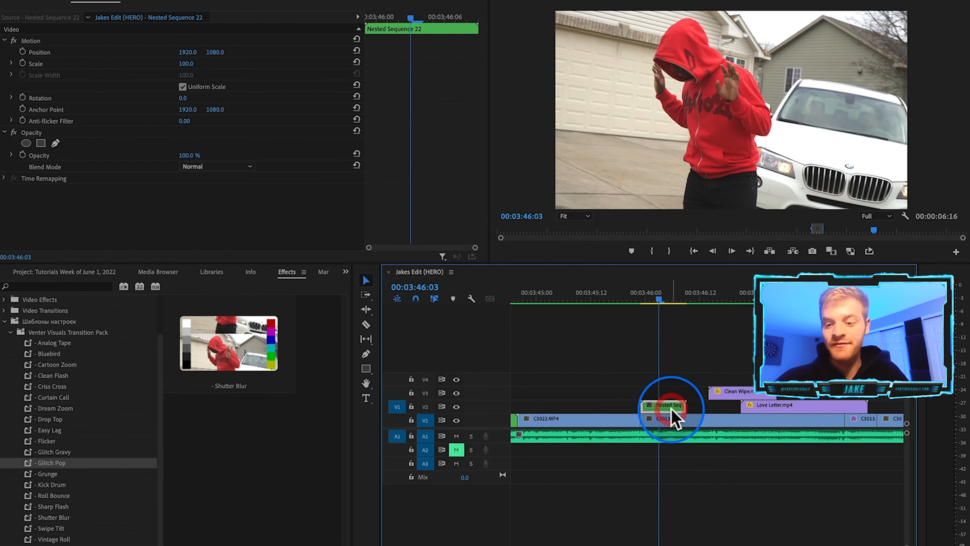
right_click(671, 410)
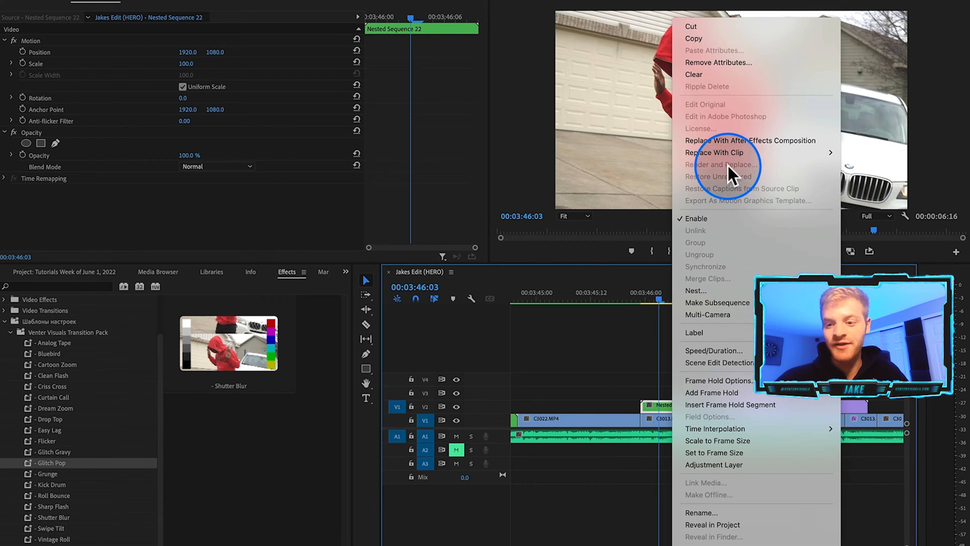
click(751, 142)
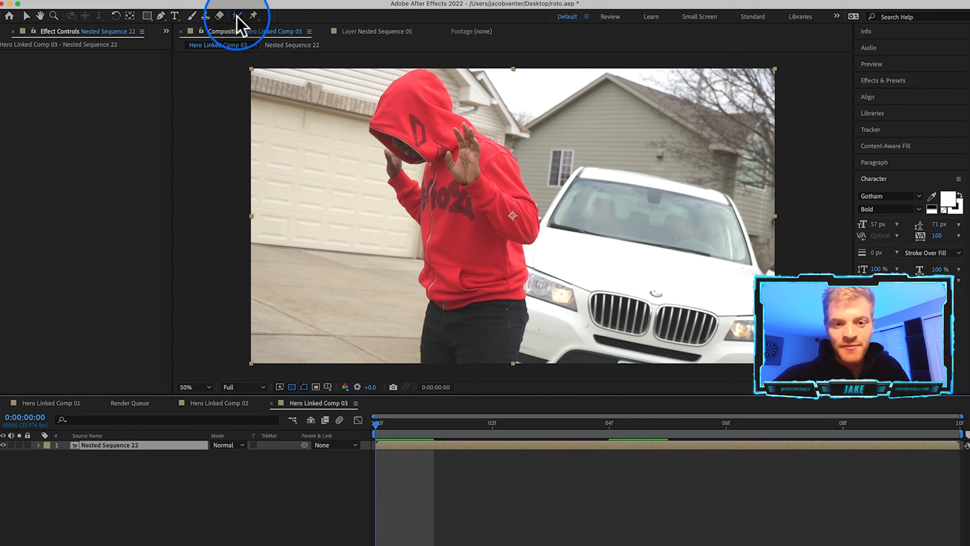
Open the layer and paint a Roto Brush selection around the car's windshield.
double_click(579, 188)
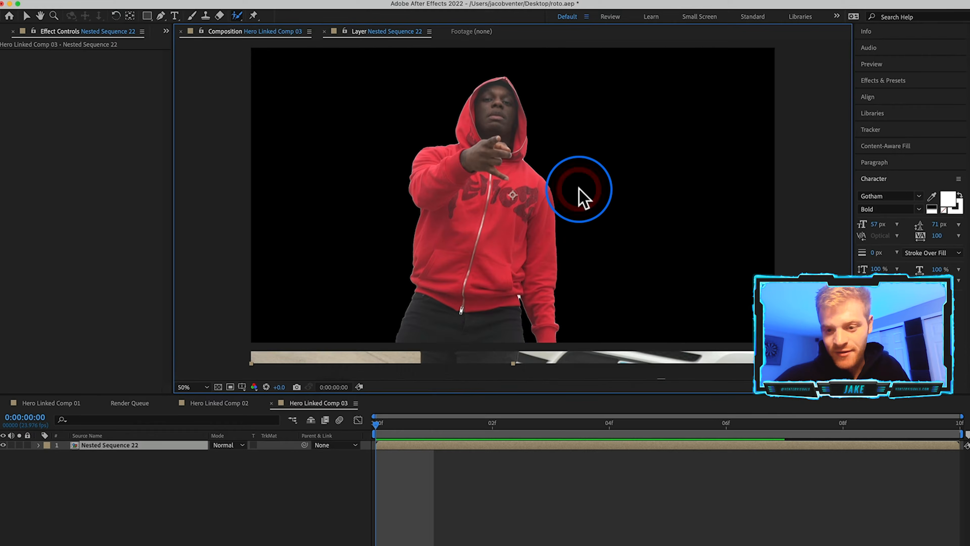
mouse_move(575, 161)
mouse_down()
mouse_move(559, 194)
mouse_move(734, 233)
mouse_move(739, 196)
mouse_move(697, 178)
mouse_move(578, 158)
mouse_up()
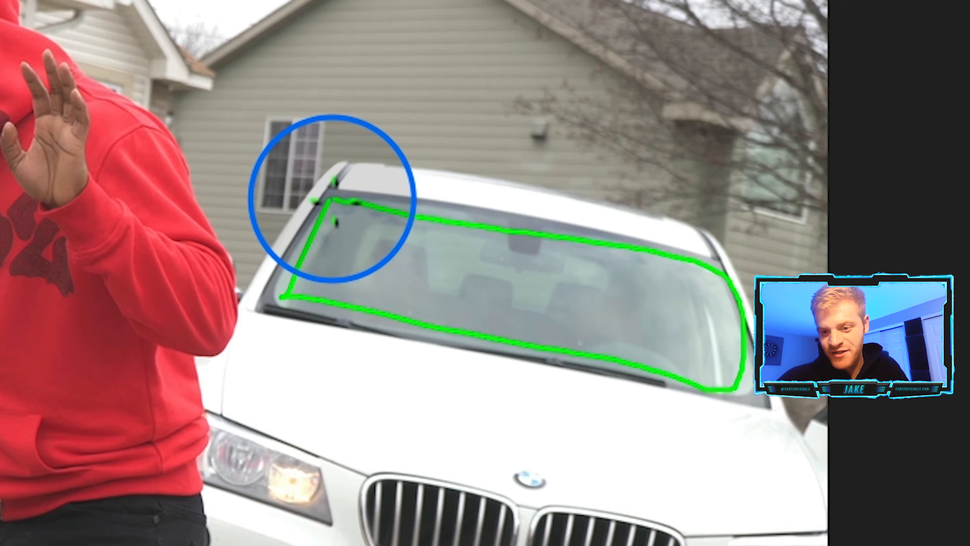
drag(332, 198, 324, 198)
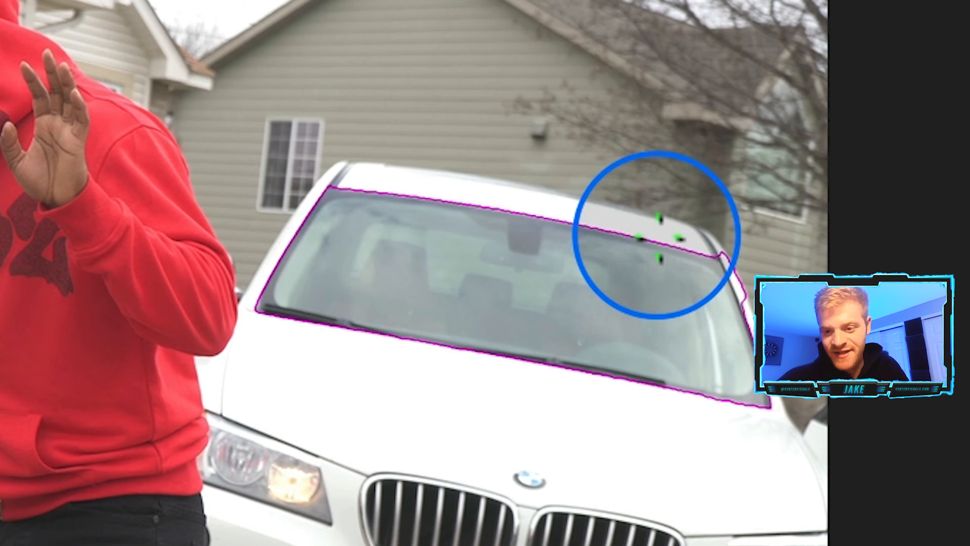
drag(720, 247, 737, 308)
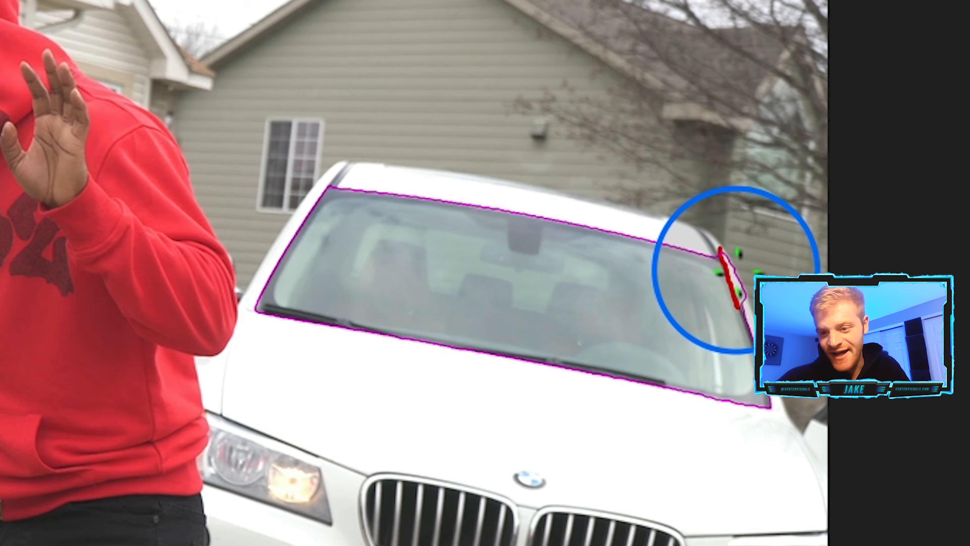
mouse_move(736, 289)
mouse_down()
mouse_move(747, 313)
mouse_move(734, 300)
mouse_up()
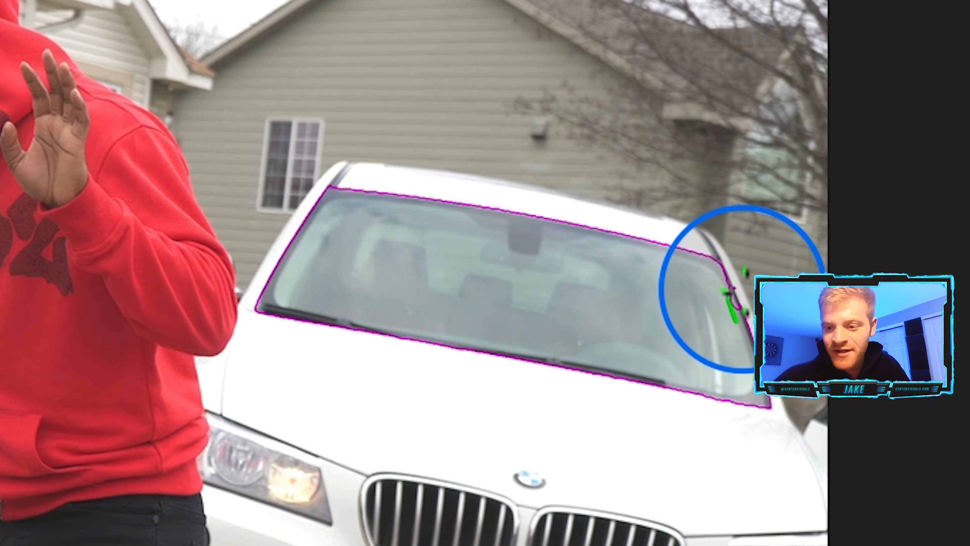
drag(725, 287, 732, 316)
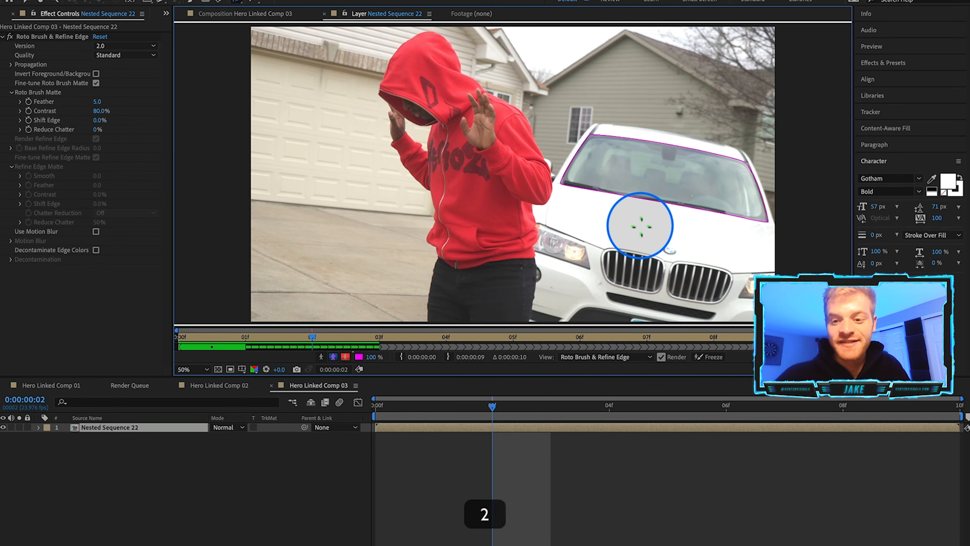
Propagate the windshield selection forward frame by frame to the end of the clip.
key(2)
key(2)
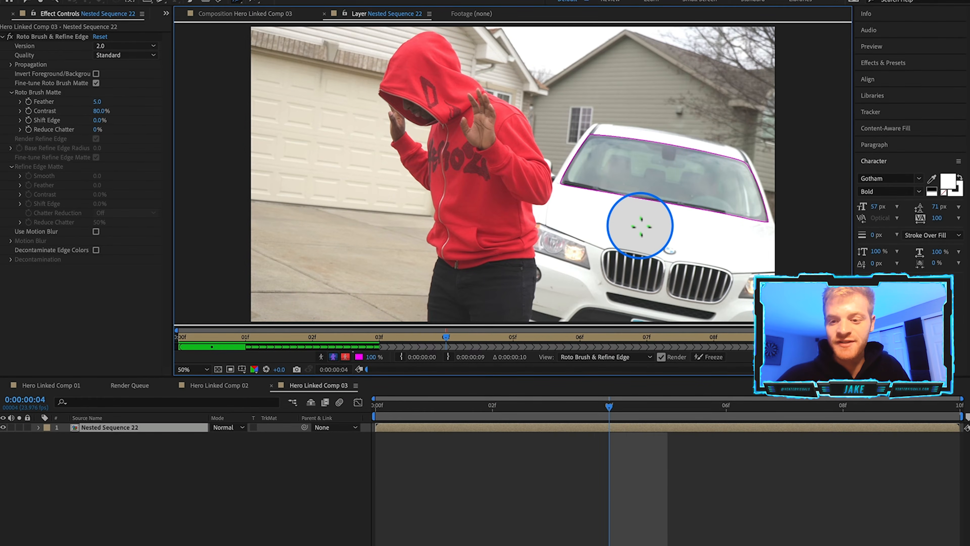
key(2)
key(2)
key(2)
key(2)
key(2)
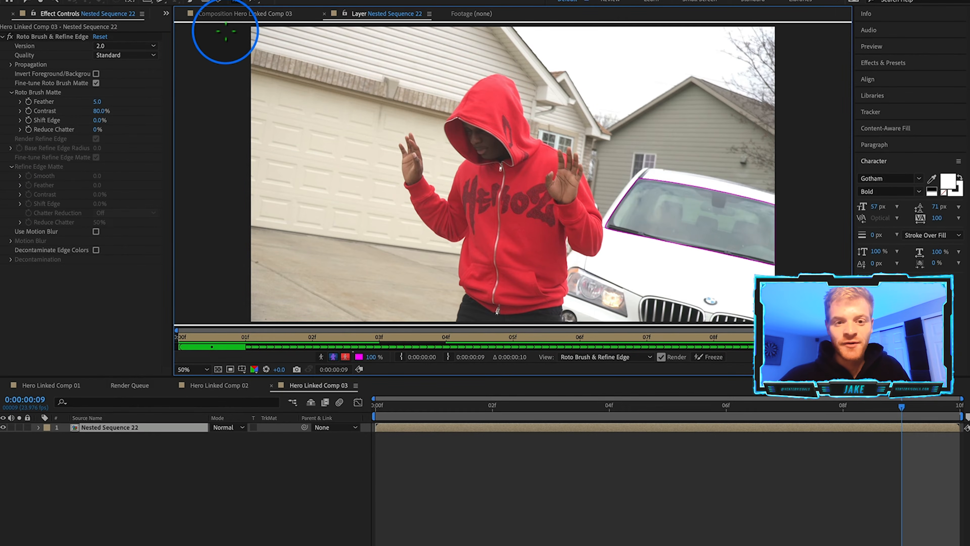
Return to the composition and enable Invert Foreground/Background to cut the windshield out.
click(217, 15)
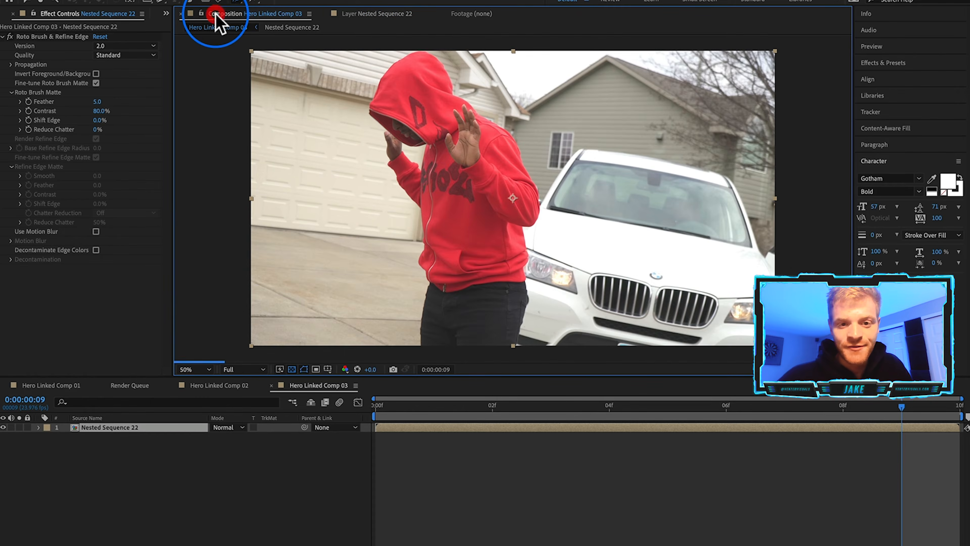
click(466, 404)
click(604, 404)
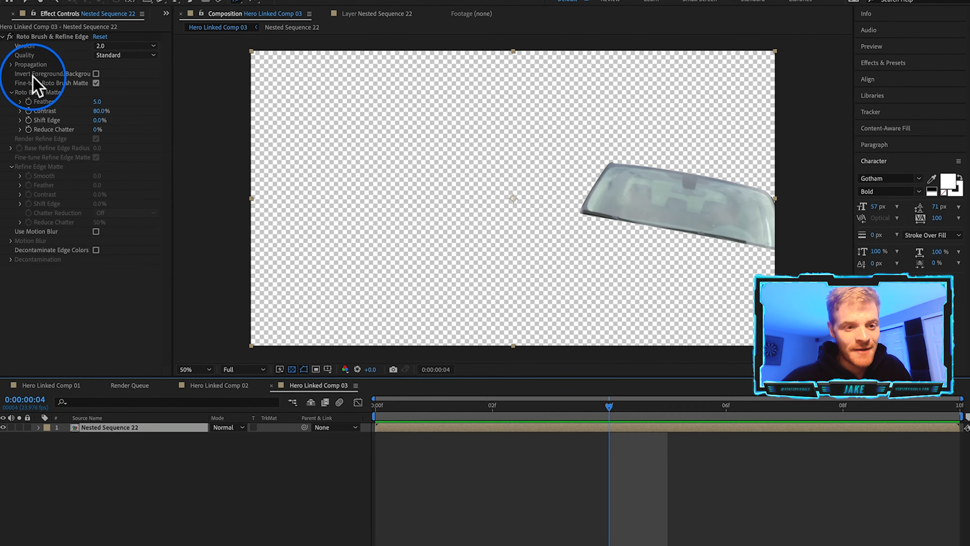
click(96, 73)
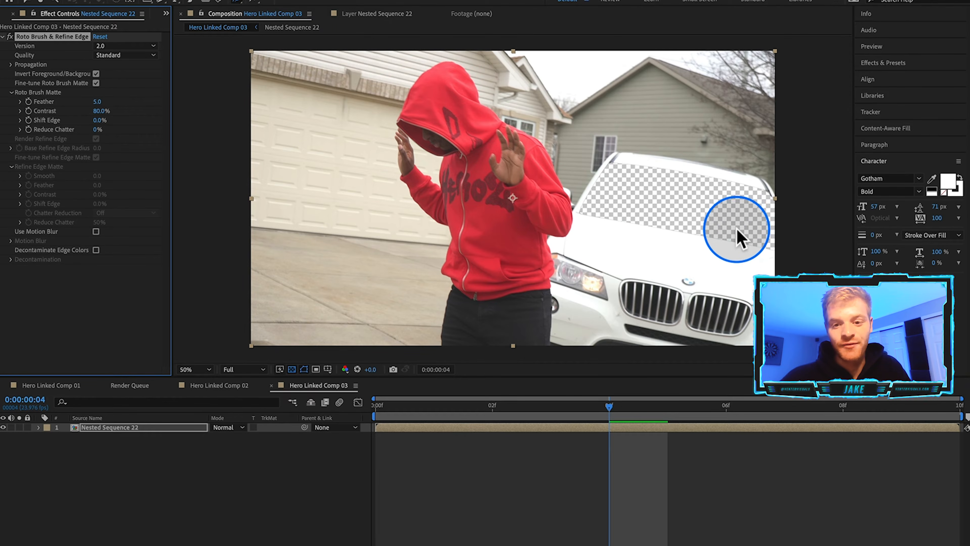
Scrub through the composition and toggle the transparency grid to check the windshield cut-out.
drag(609, 433, 904, 433)
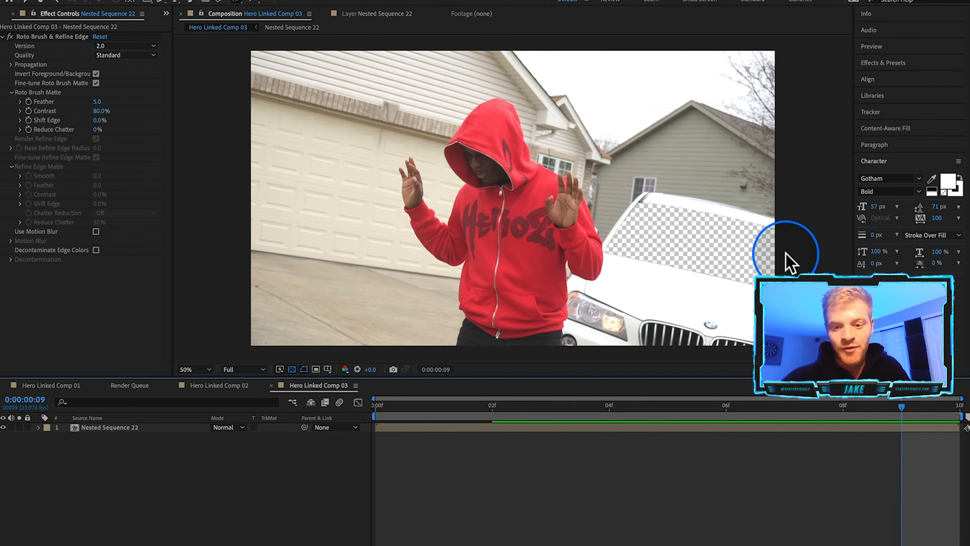
click(292, 369)
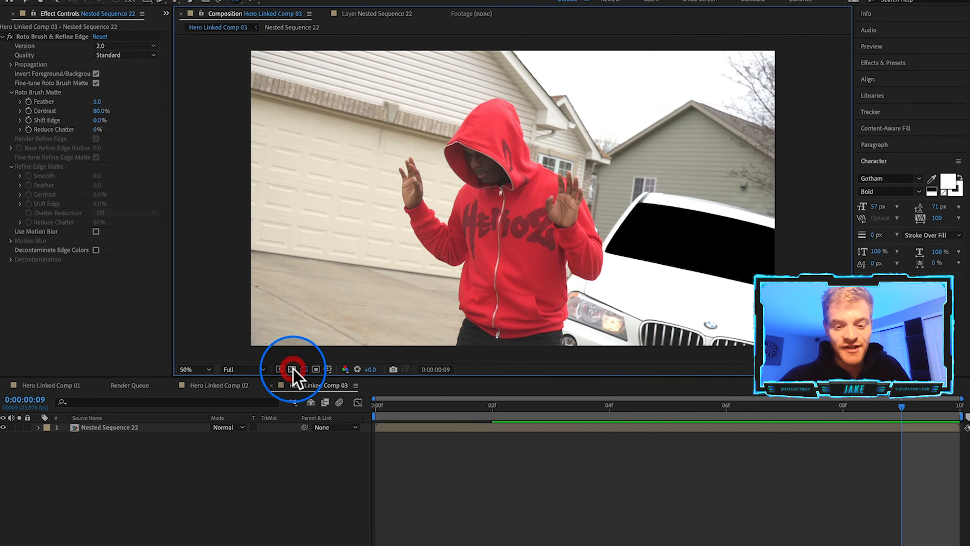
click(292, 369)
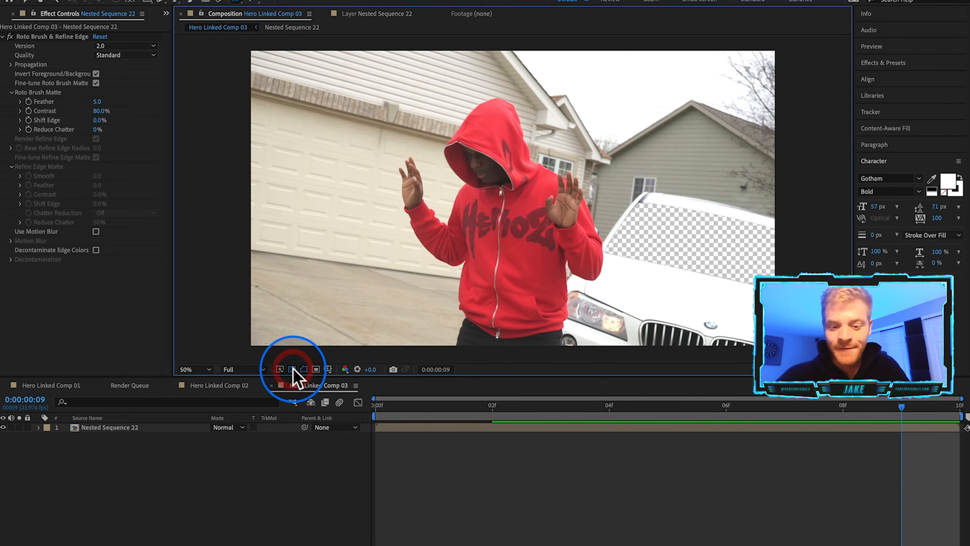
click(410, 405)
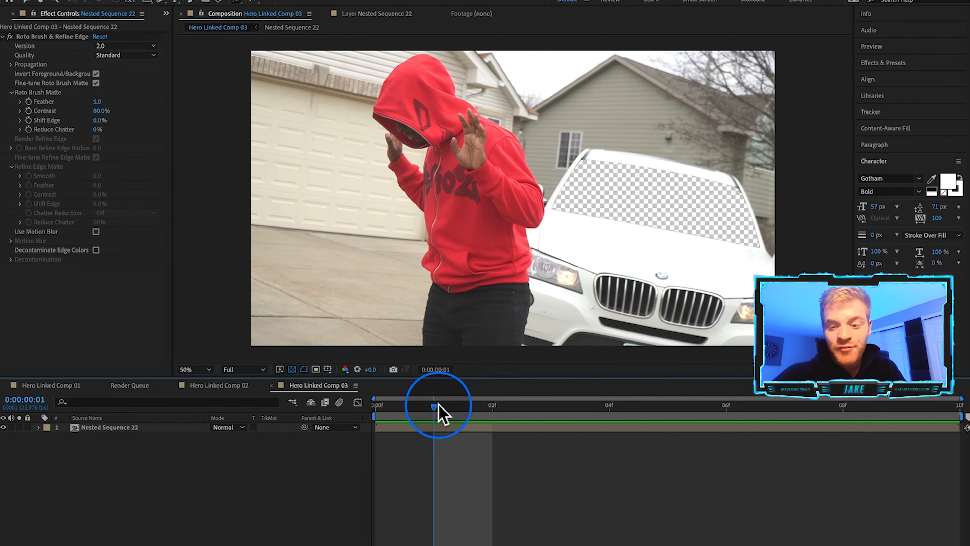
click(381, 408)
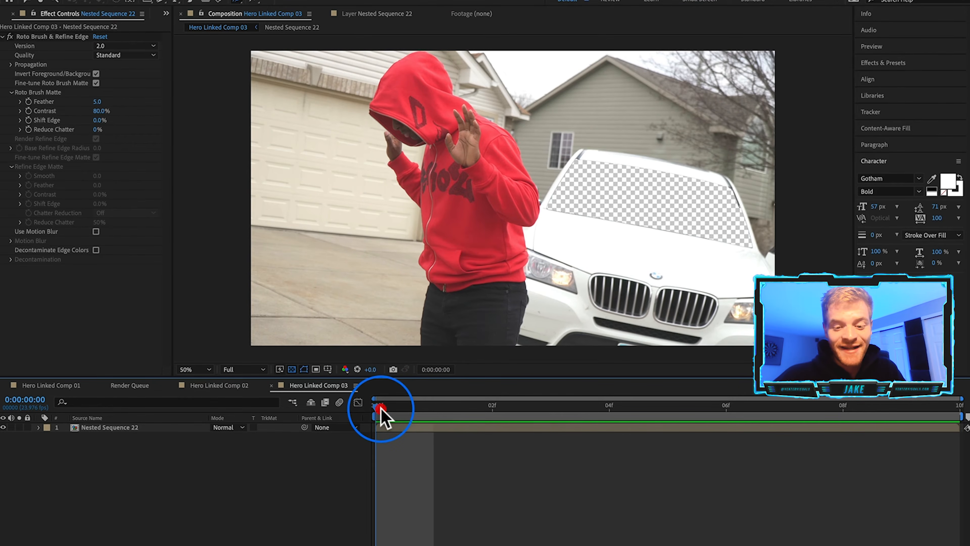
Expand the layer's Transform properties and set Position and Scale keyframes on the first frame.
click(167, 427)
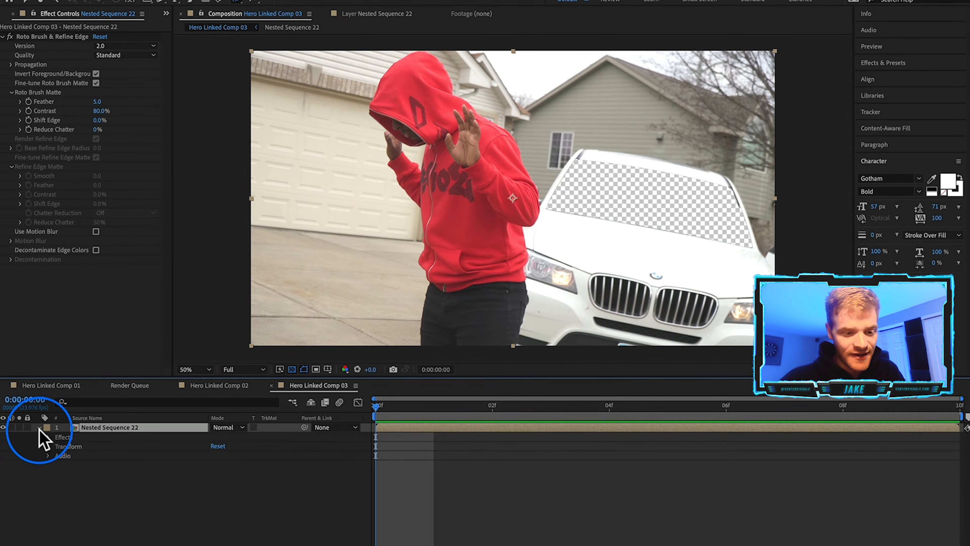
click(47, 447)
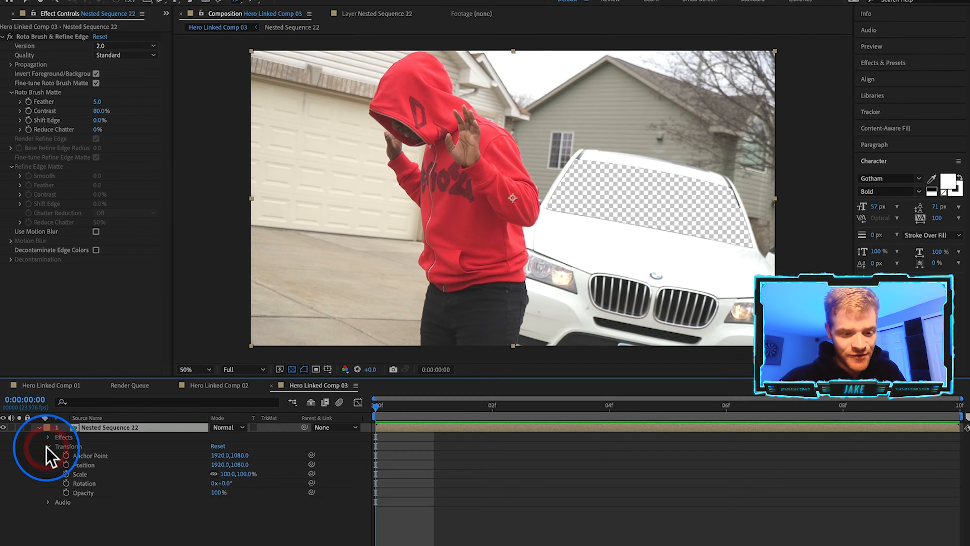
click(66, 464)
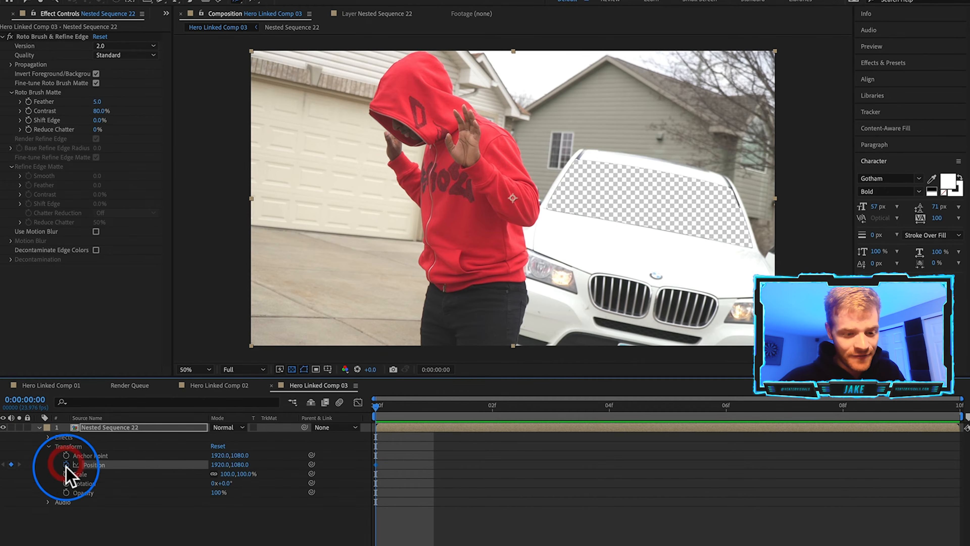
click(65, 474)
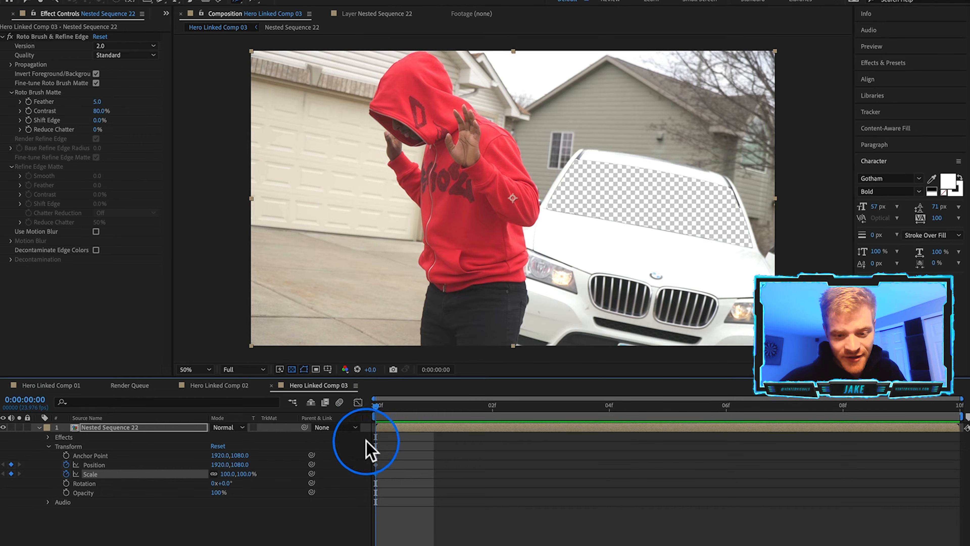
Near the clip's end, keyframe a large scale-up and off-frame position to zoom the camera through the windshield hole.
drag(454, 415, 858, 418)
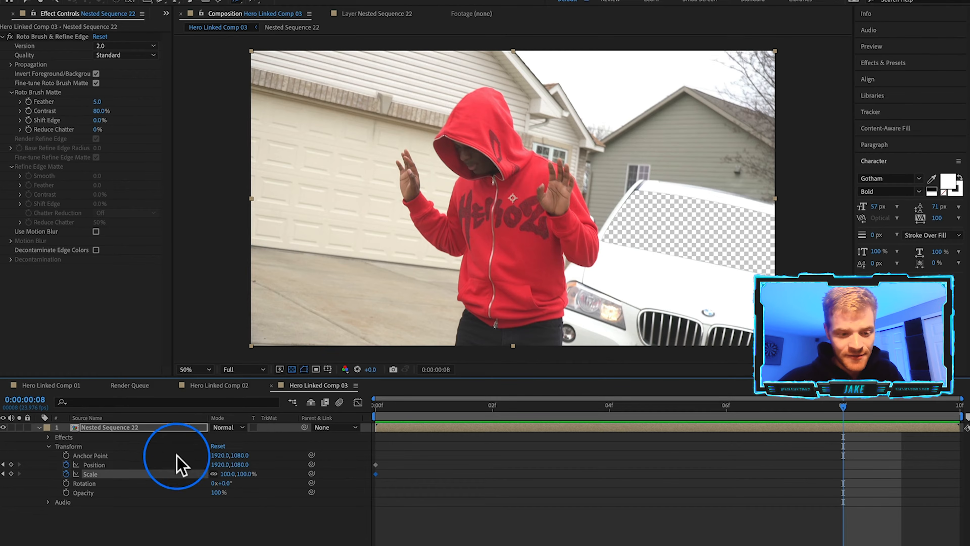
drag(237, 474, 311, 474)
drag(221, 465, 2, 499)
drag(2, 545, 0, 545)
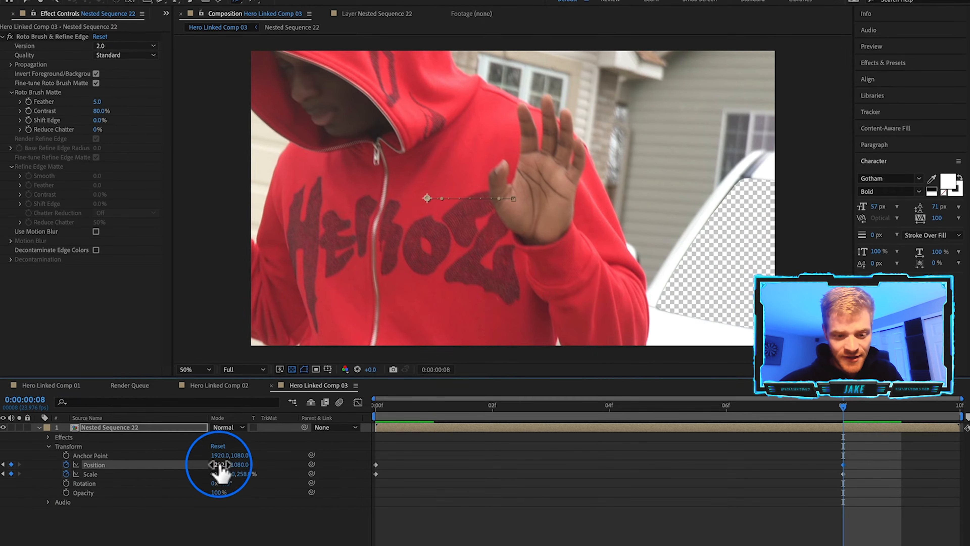
drag(3, 506, 0, 545)
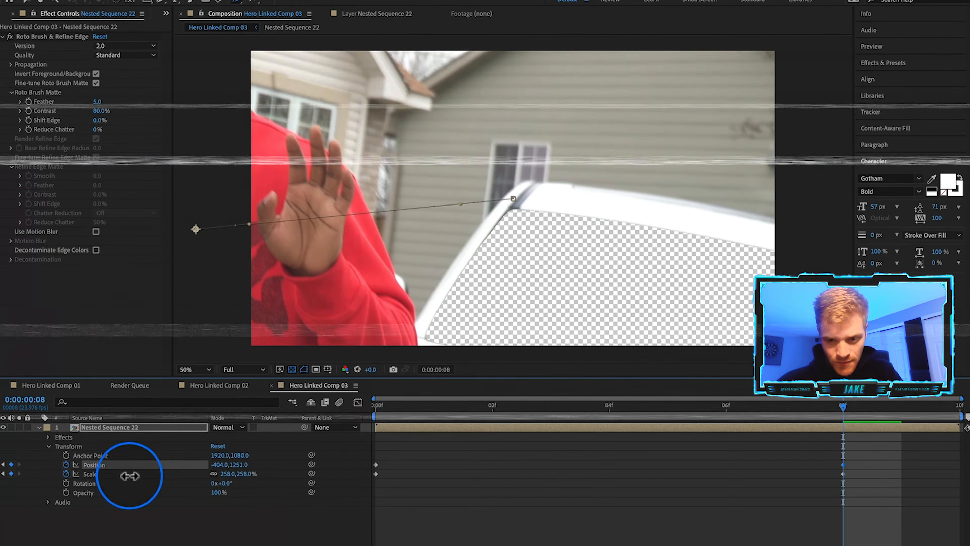
drag(27, 521, 4, 521)
drag(236, 474, 39, 494)
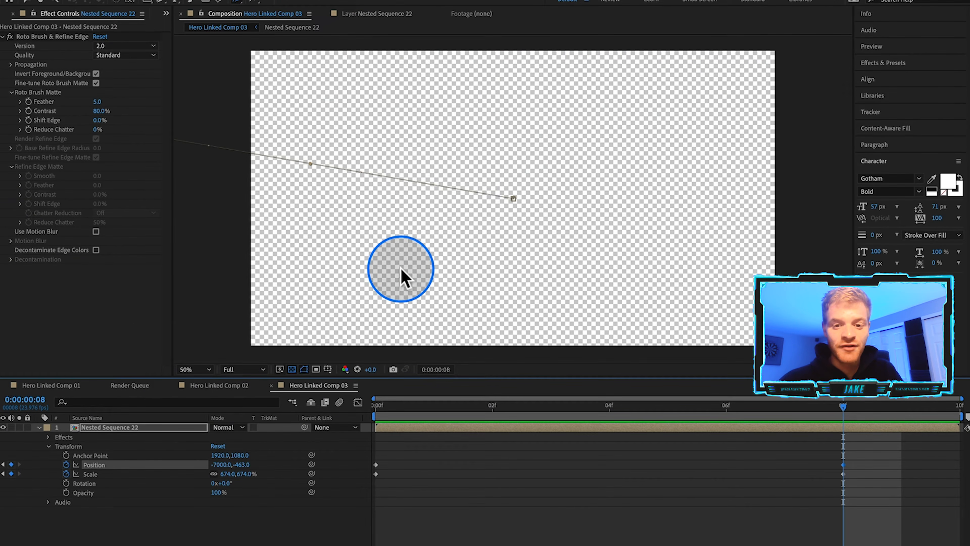
drag(866, 455, 960, 464)
drag(407, 445, 366, 487)
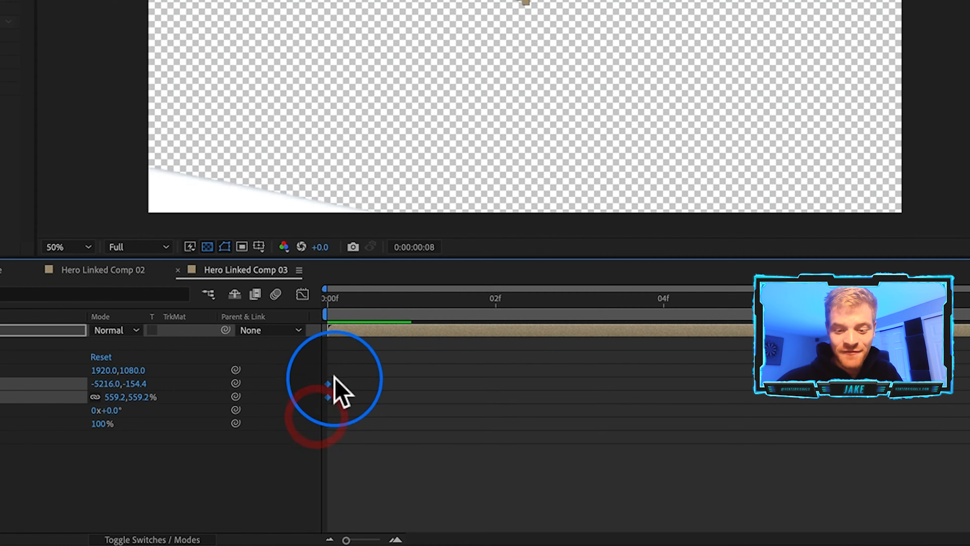
Apply Easy Ease Out to the first keyframes and return to the start to preview the zoom.
right_click(328, 383)
click(408, 529)
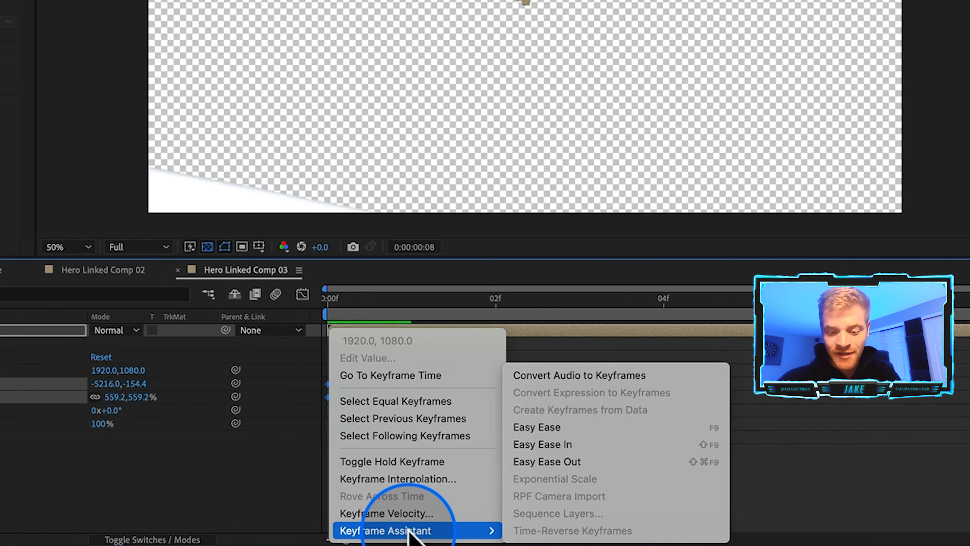
click(592, 462)
drag(380, 302, 601, 308)
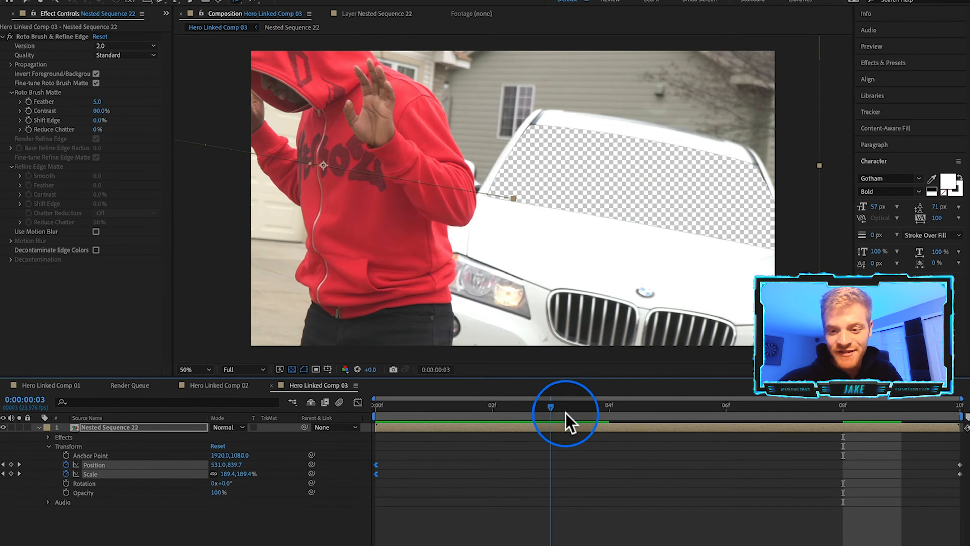
drag(567, 422, 764, 436)
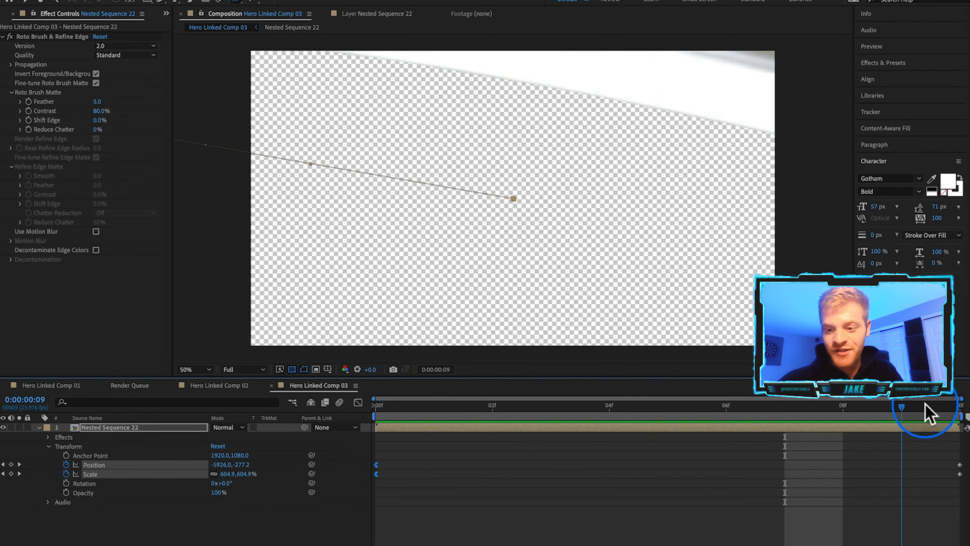
key(Home)
click(311, 473)
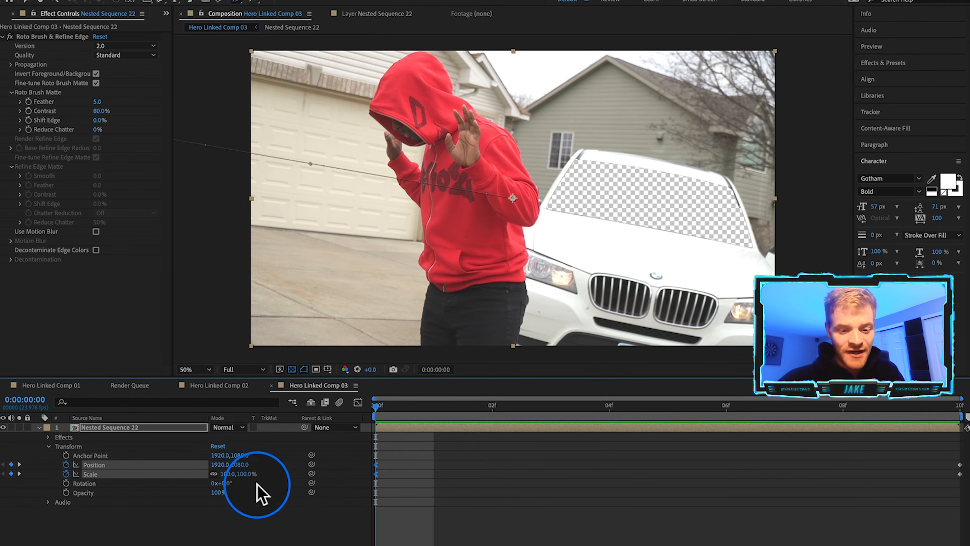
Turn on motion blur for the nested sequence layer and the composition.
click(246, 545)
click(294, 545)
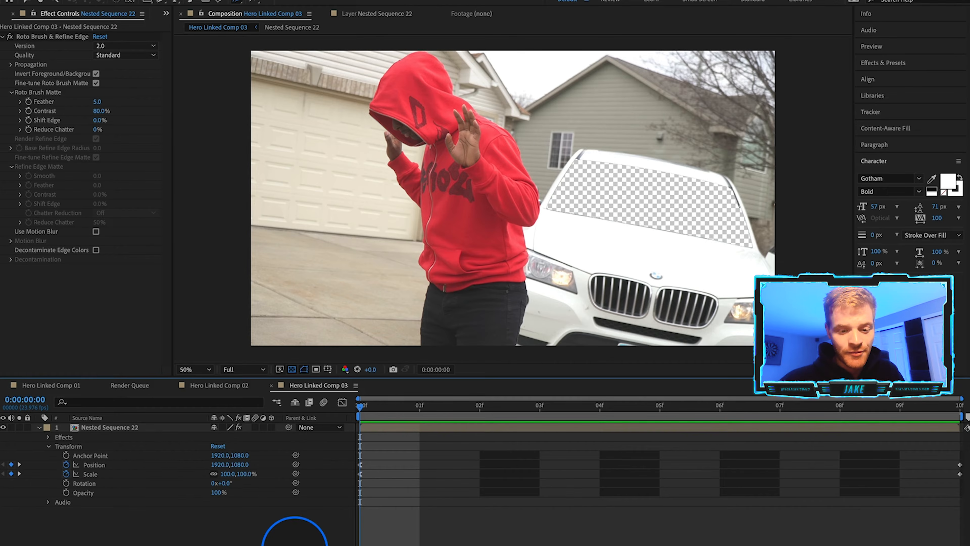
click(255, 427)
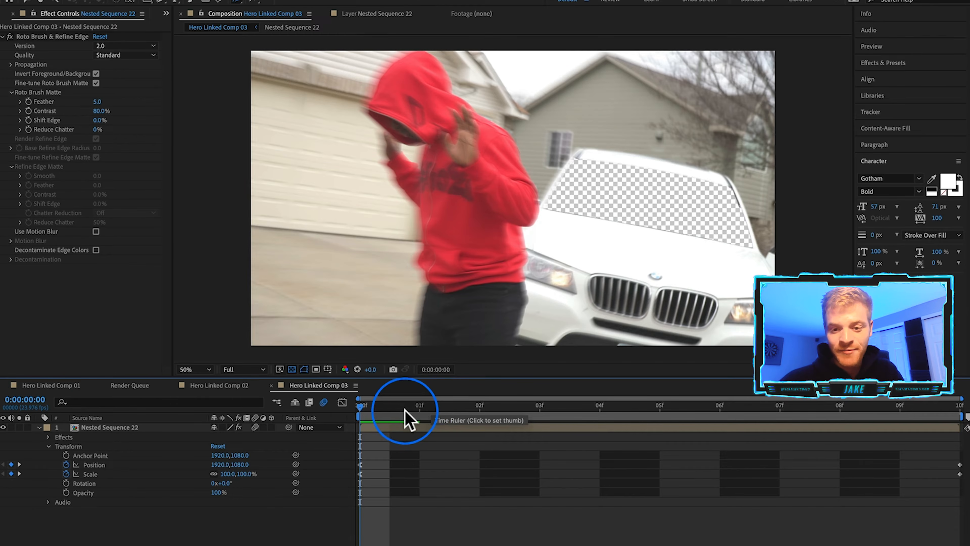
Step through the first frames to check the motion-blurred zoom and save the project.
click(419, 406)
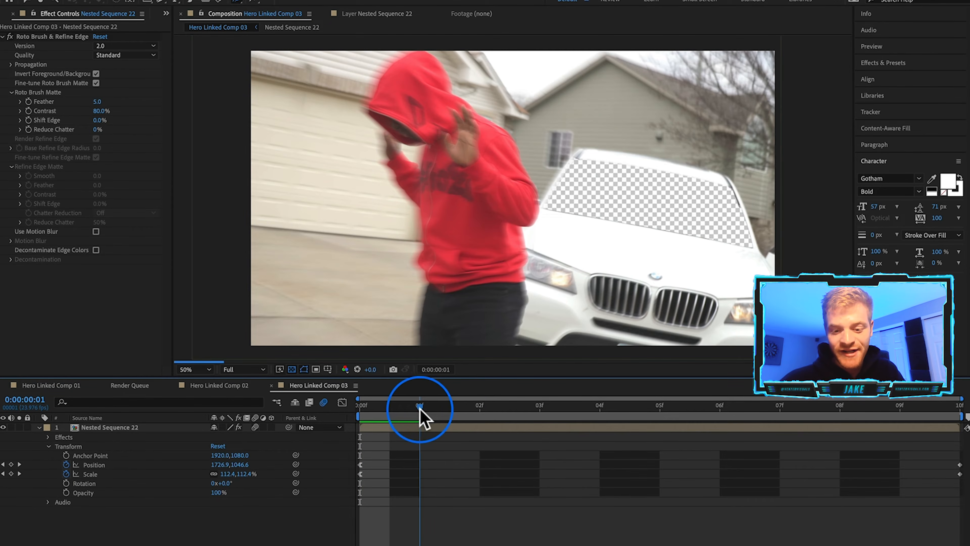
click(472, 409)
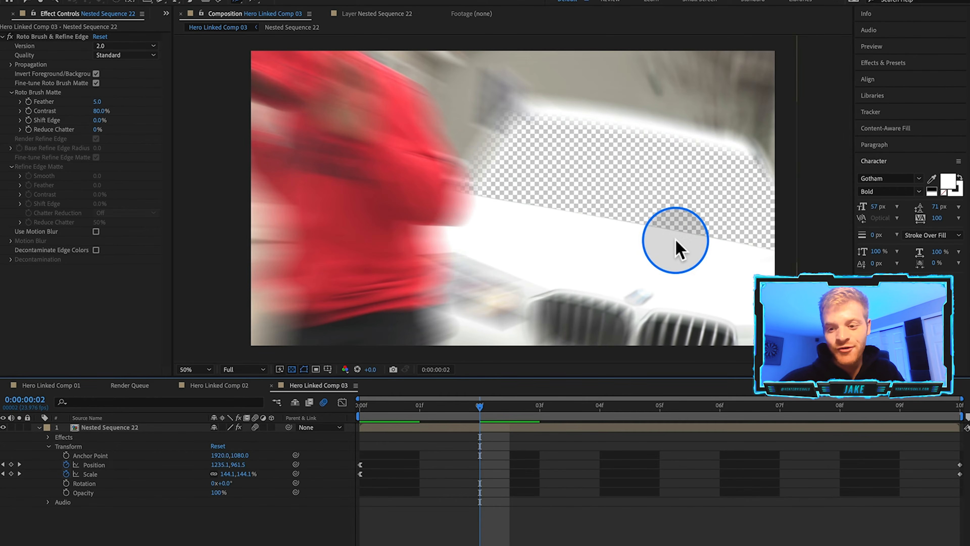
key(super+s)
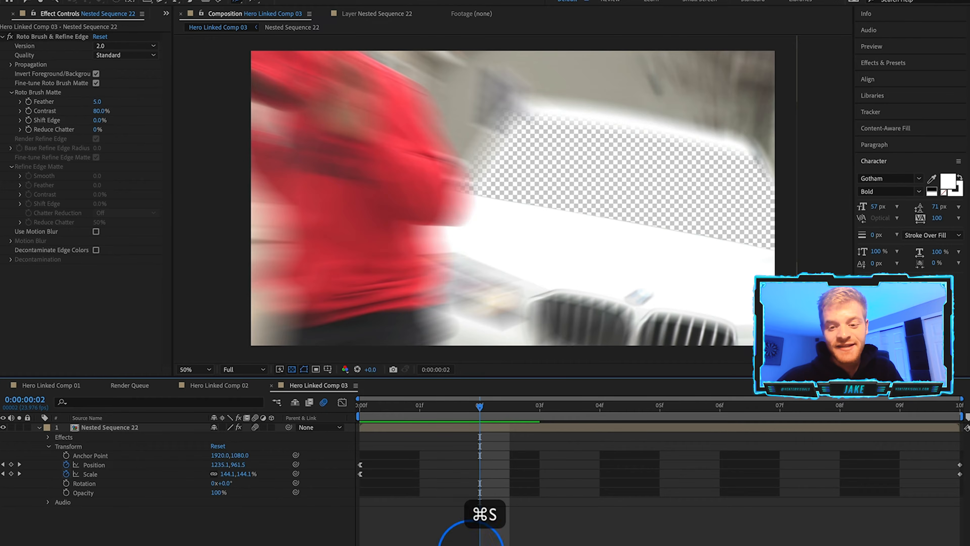
mouse_move(492, 542)
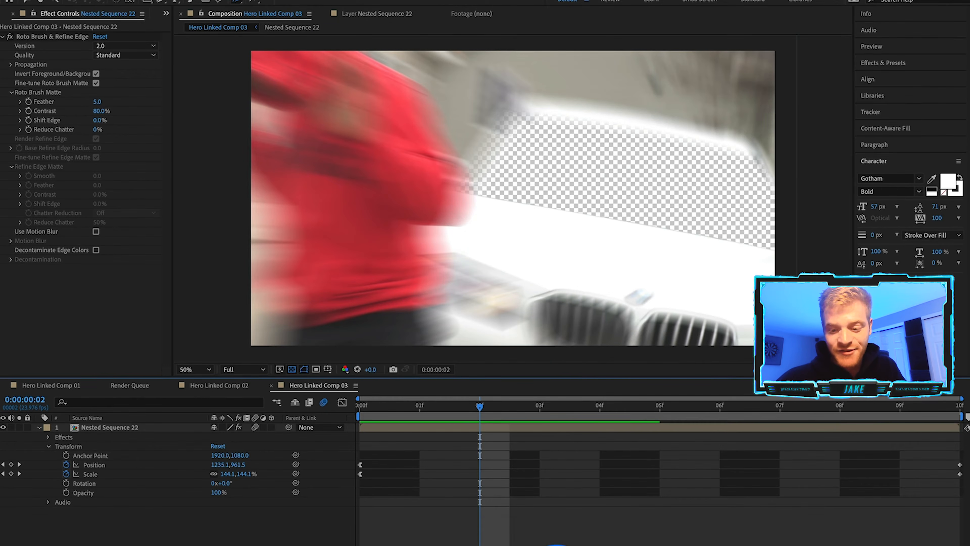
Switch to Premiere Pro and scrub the sequence around the linked comp to preview the zoom transition.
click(621, 539)
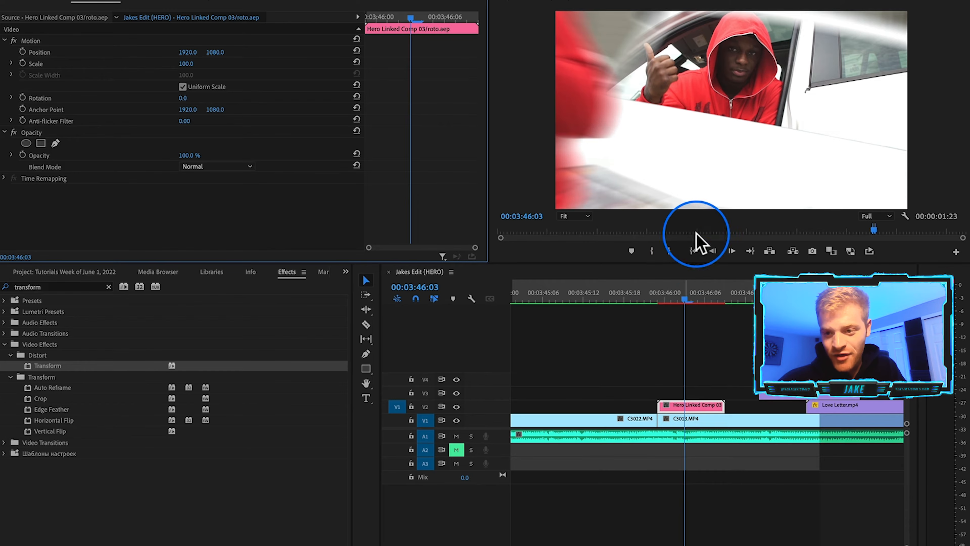
click(662, 300)
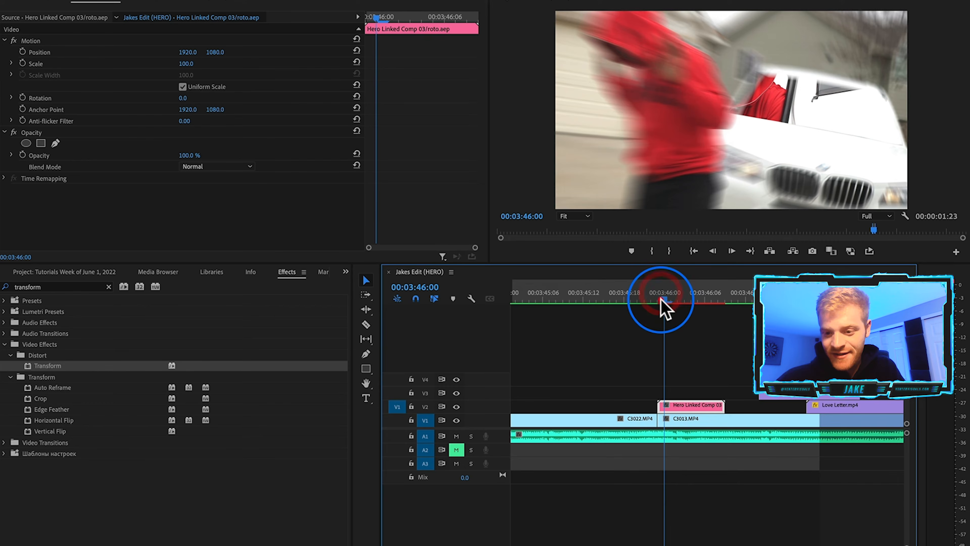
drag(666, 306, 621, 336)
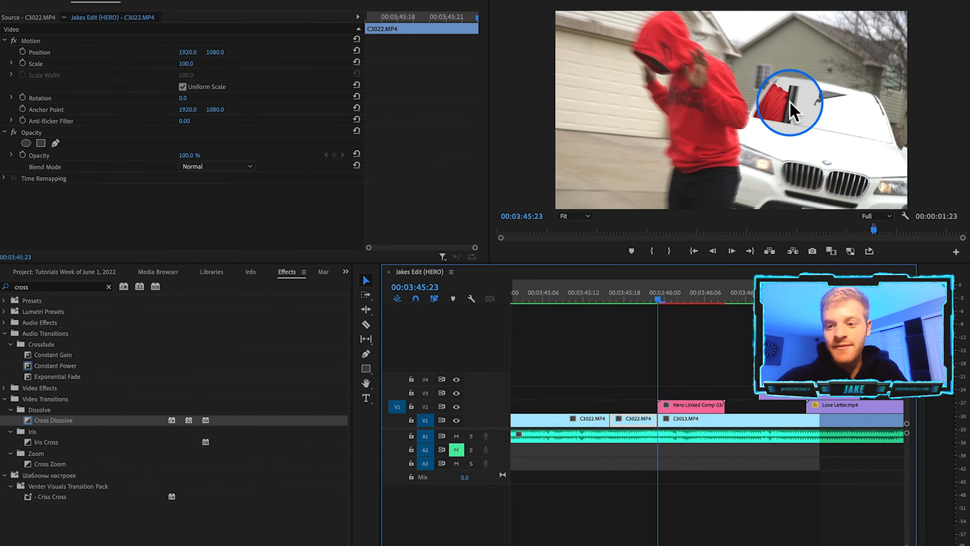
mouse_move(656, 301)
mouse_down()
mouse_move(672, 304)
mouse_move(638, 304)
mouse_move(664, 313)
mouse_move(665, 306)
mouse_up()
click(777, 114)
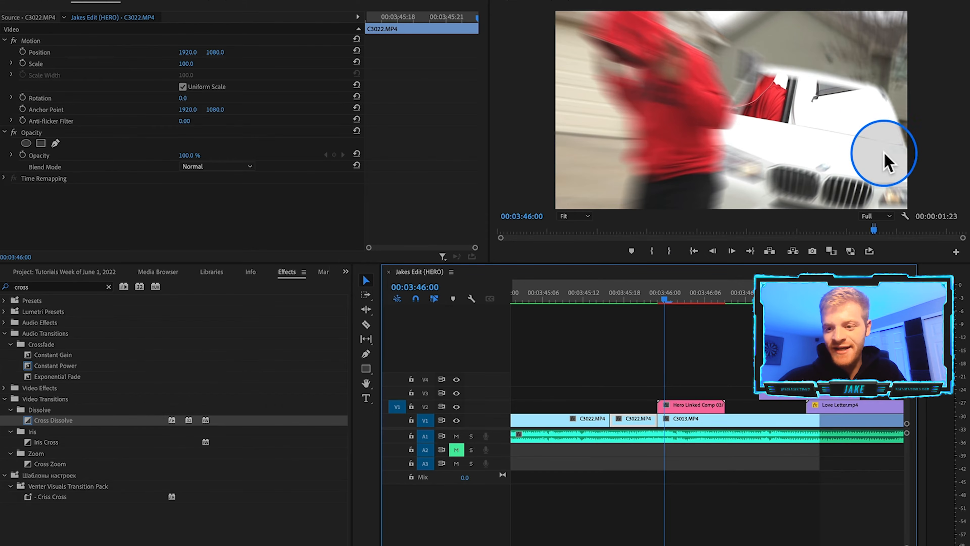
Back in After Effects, duplicate the nested sequence layer and delete the Roto Brush effect from the top copy.
mouse_move(544, 542)
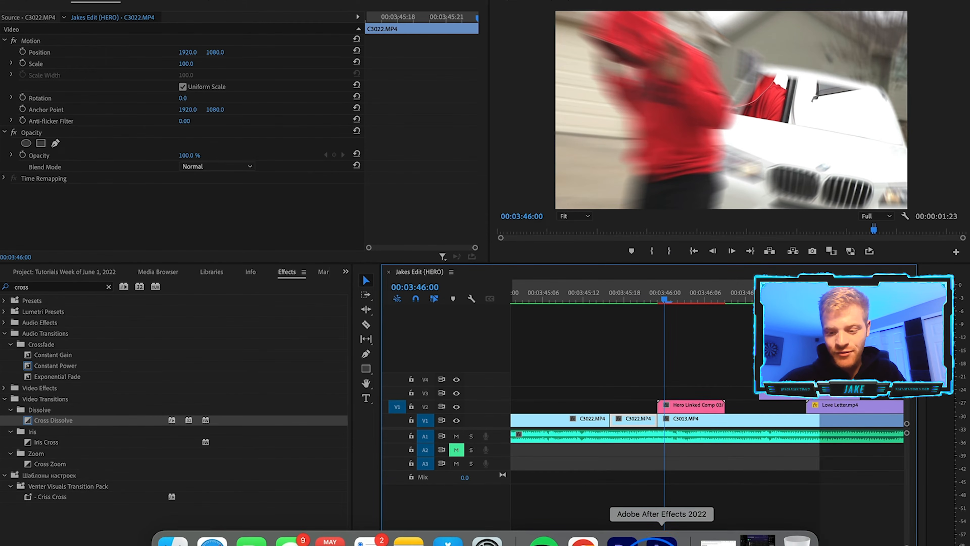
click(662, 540)
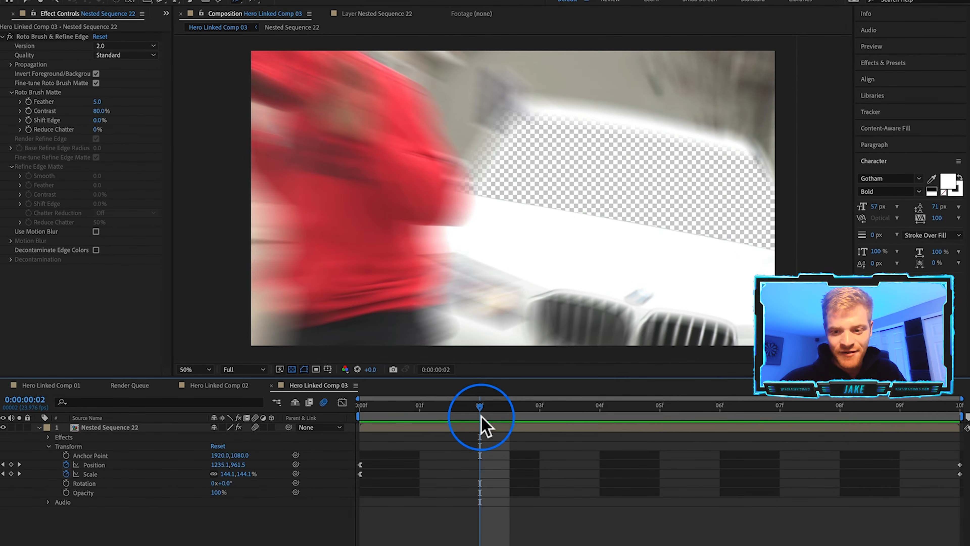
click(132, 427)
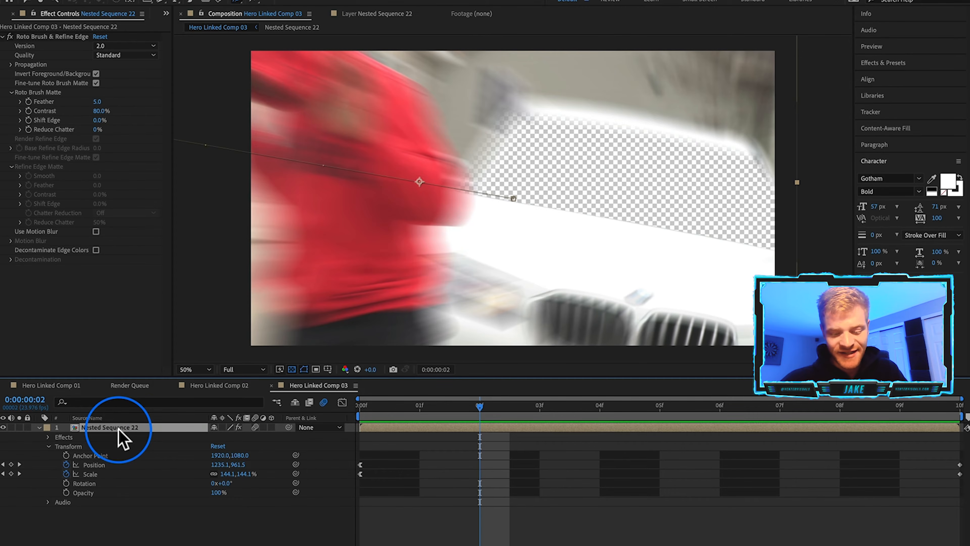
key(super+d)
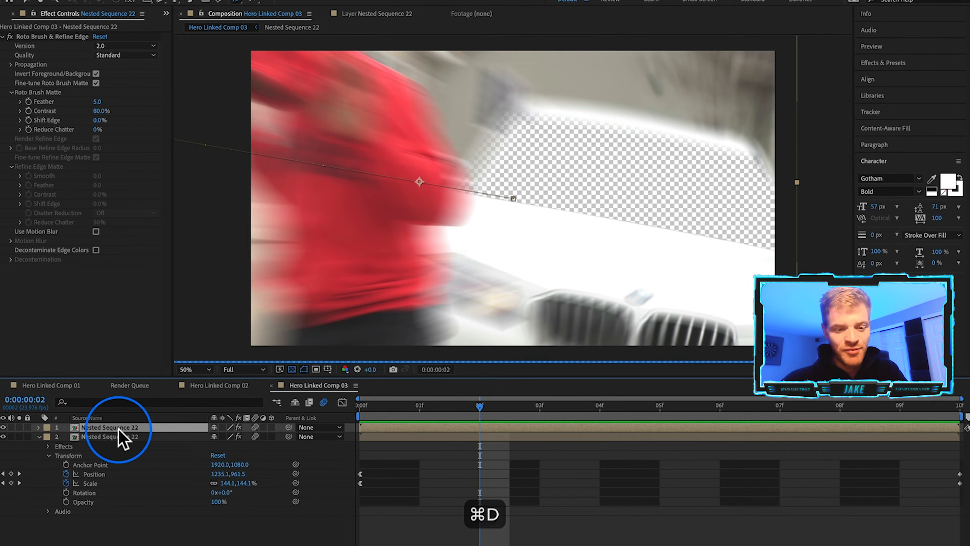
click(119, 429)
click(58, 37)
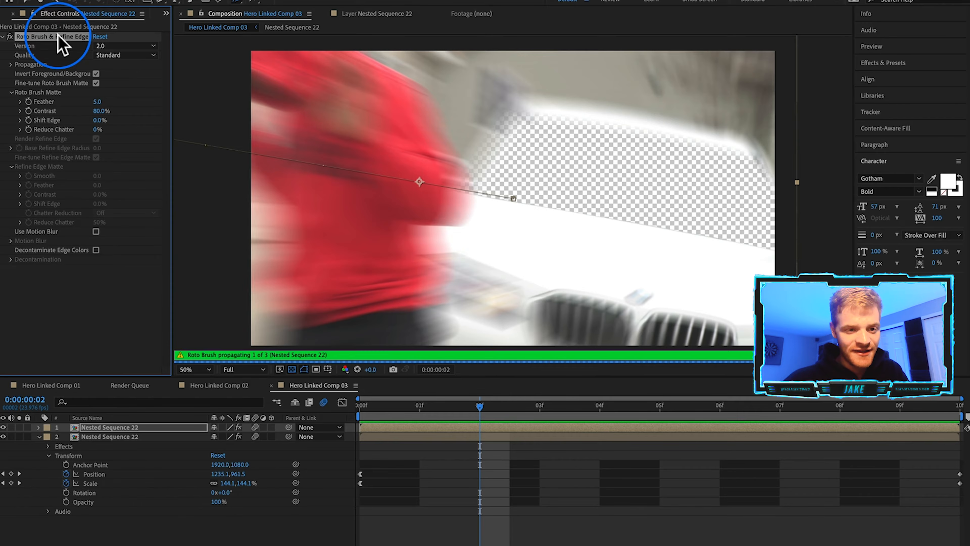
key(BackSpace)
click(117, 428)
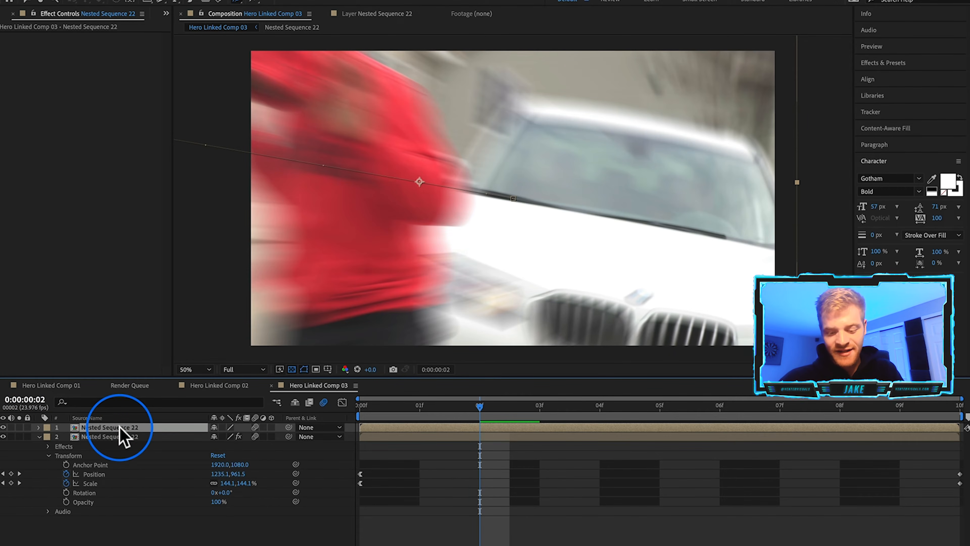
Keyframe the top layer's opacity at 100% on the first frame and 0% at frame 3.
key(t)
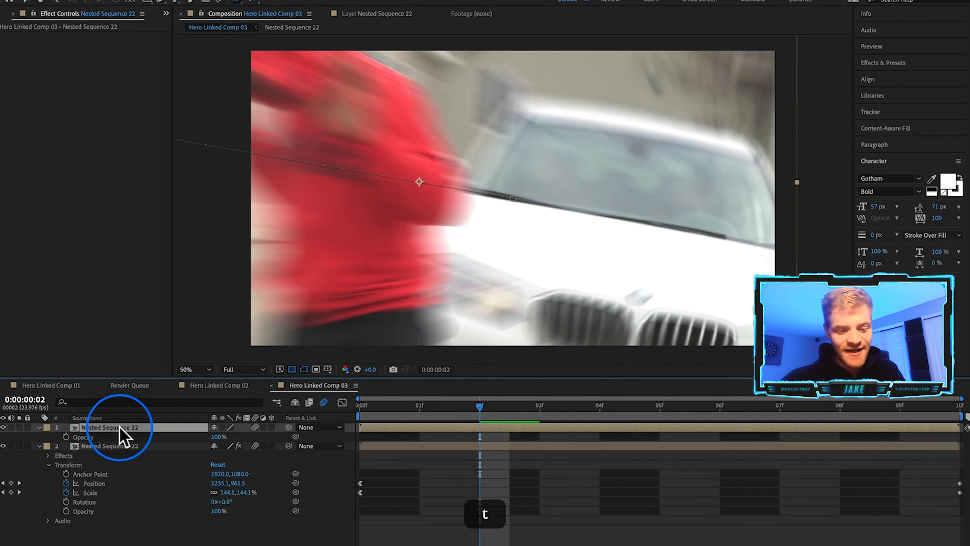
click(66, 437)
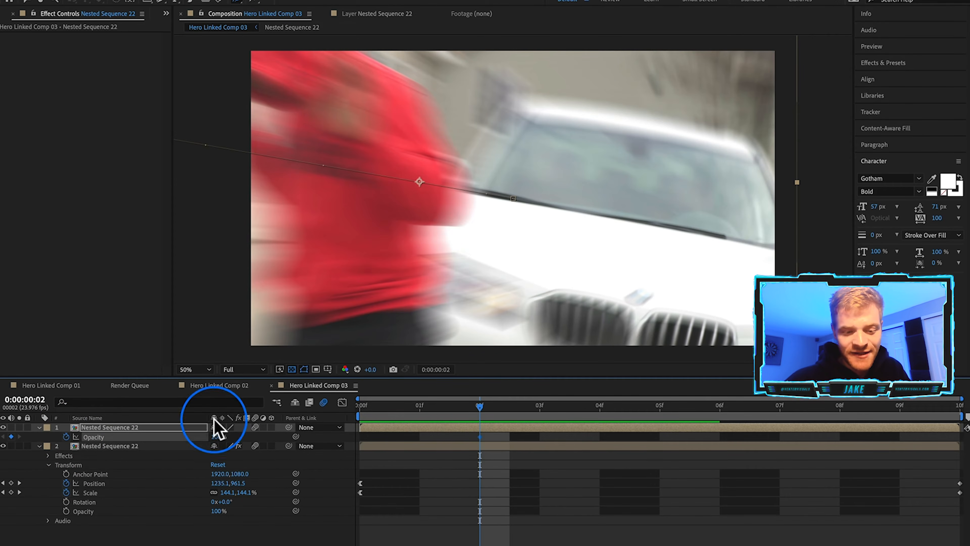
click(479, 436)
drag(478, 435, 362, 439)
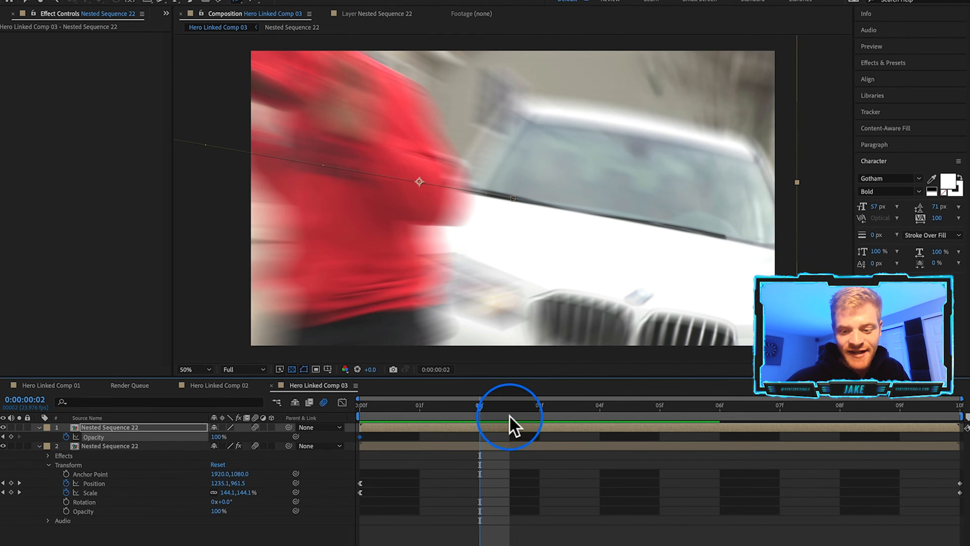
click(539, 416)
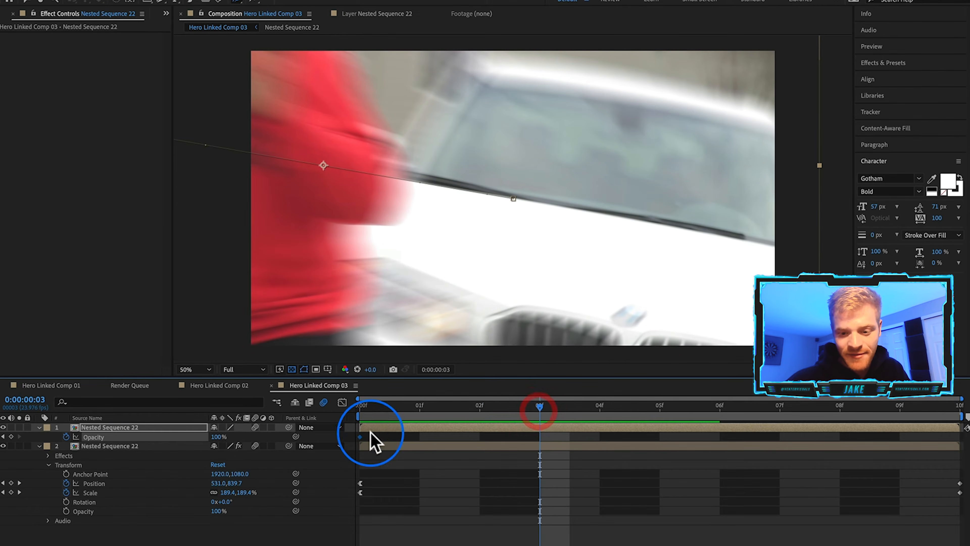
text(0)
key(Return)
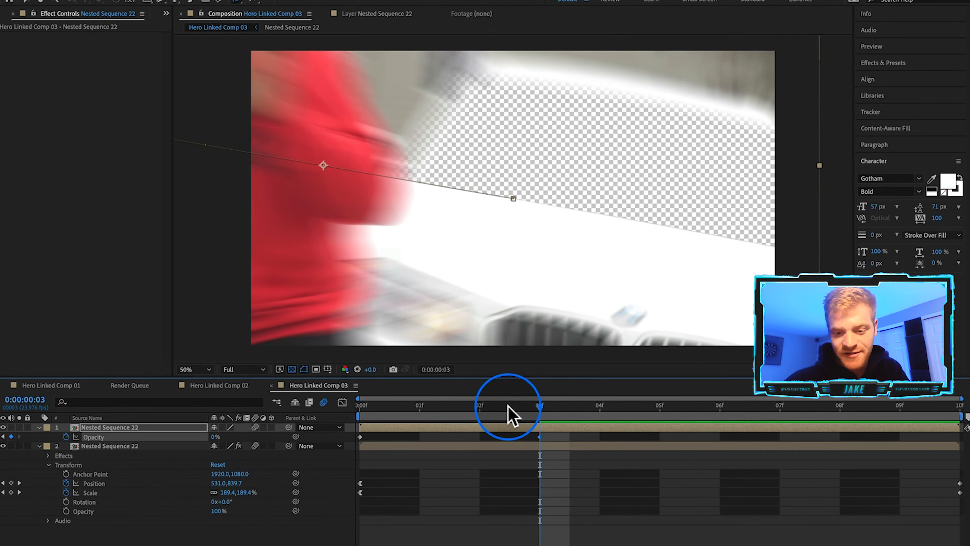
Scrub through the first frames to check the opacity fade and save the project.
click(465, 407)
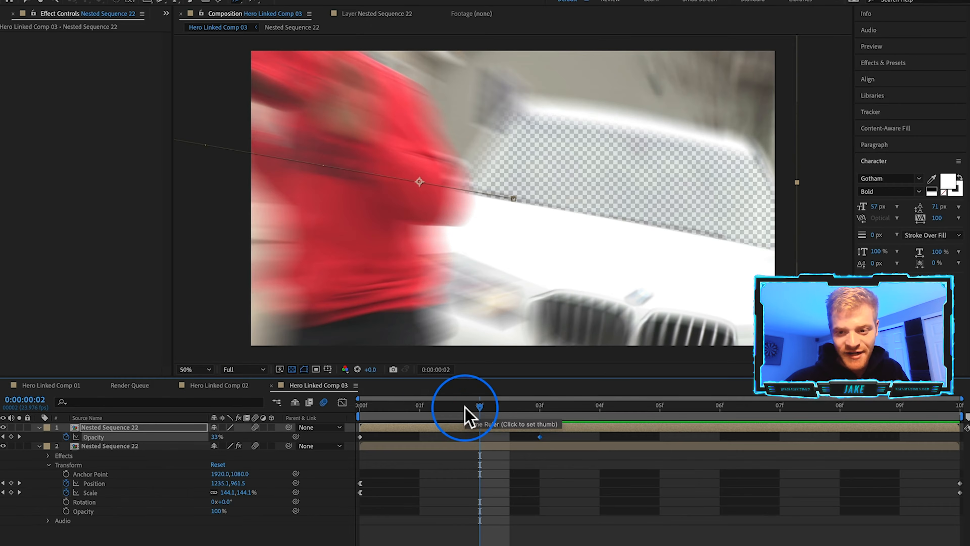
click(431, 407)
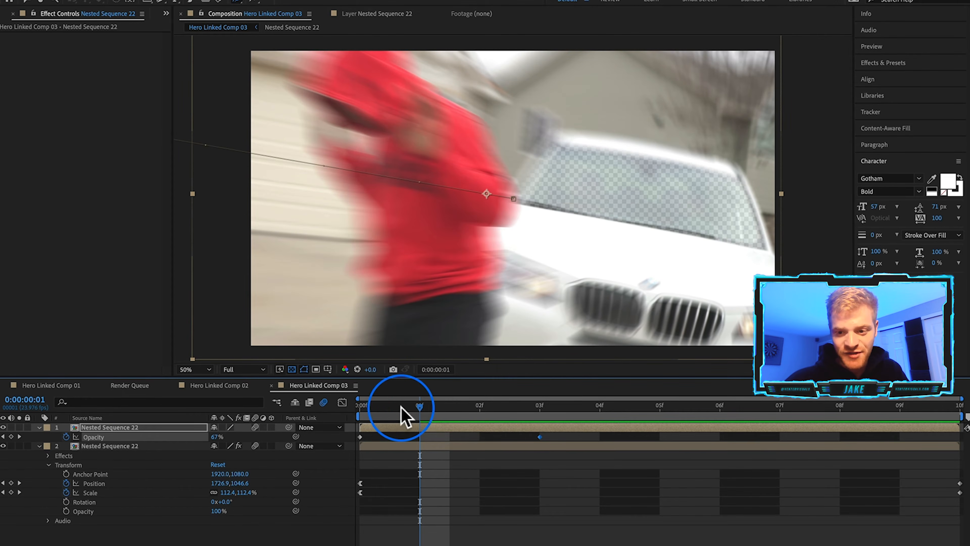
click(362, 407)
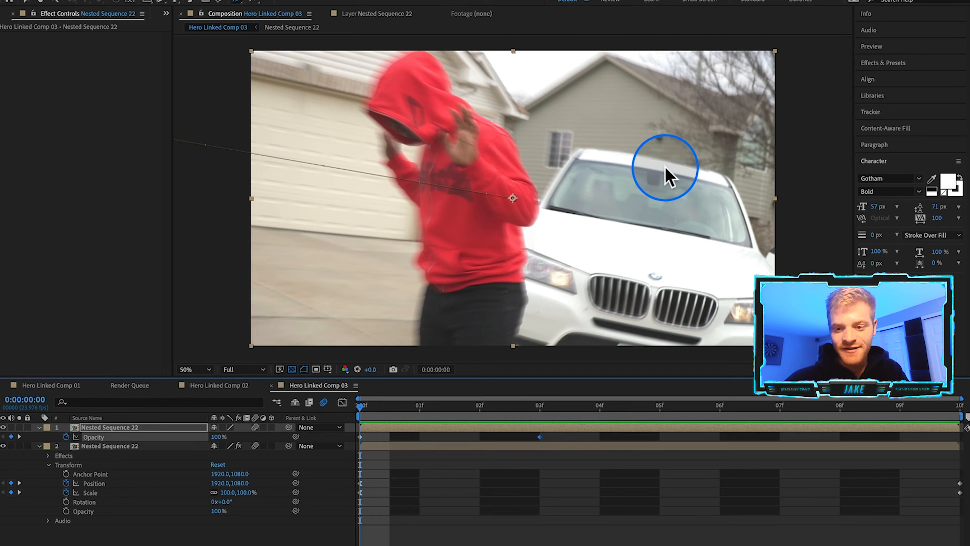
click(416, 412)
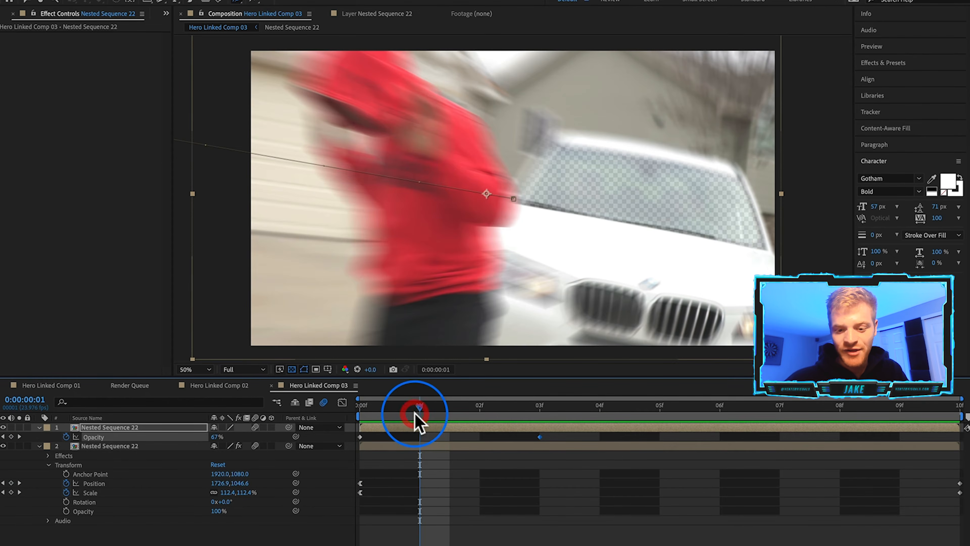
click(477, 411)
click(524, 408)
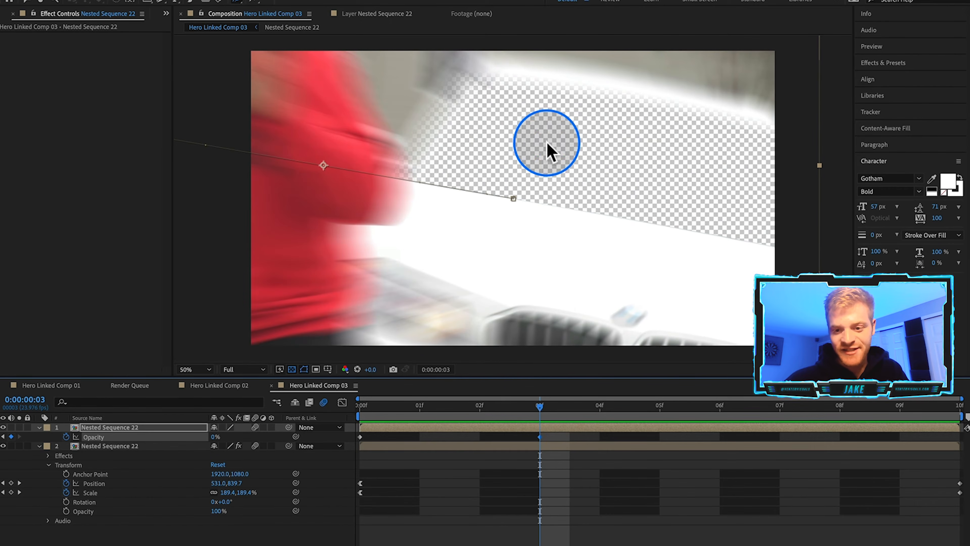
click(626, 492)
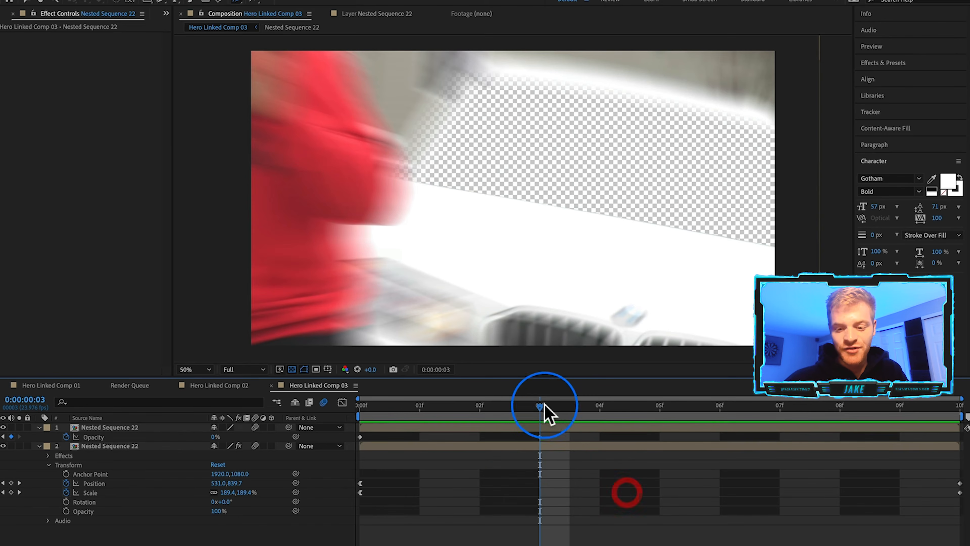
click(605, 406)
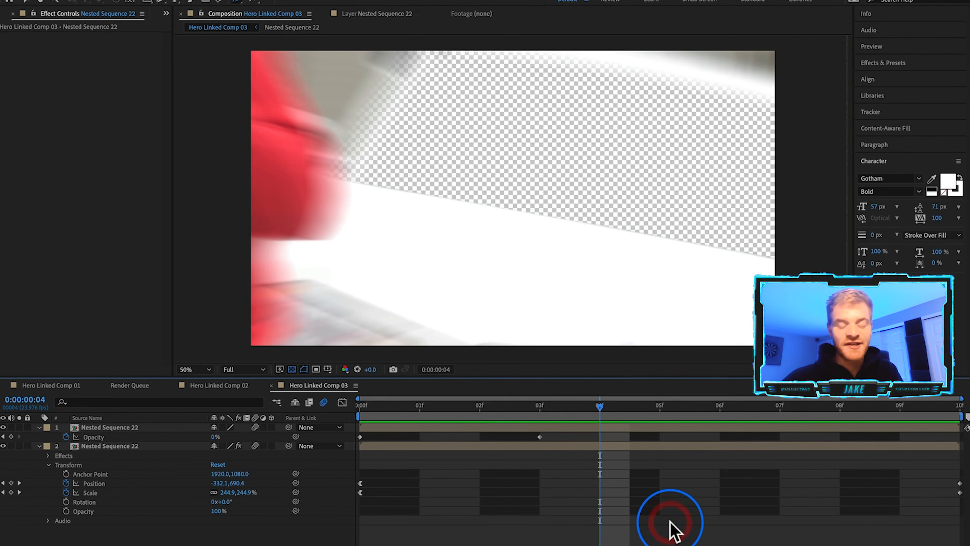
click(113, 428)
key(super+s)
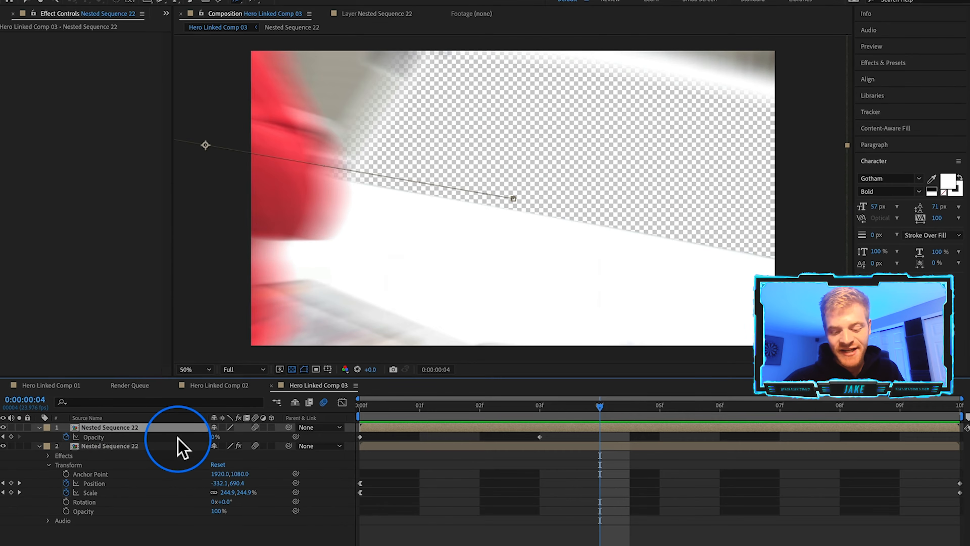
key(super+s)
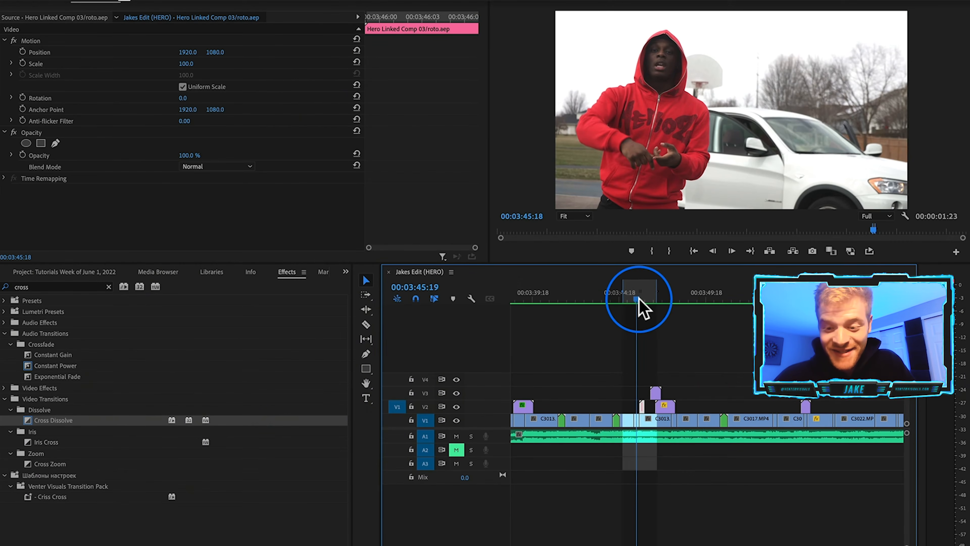
Play back the Premiere Pro sequence around the transition to review the windshield zoom.
drag(639, 299, 654, 299)
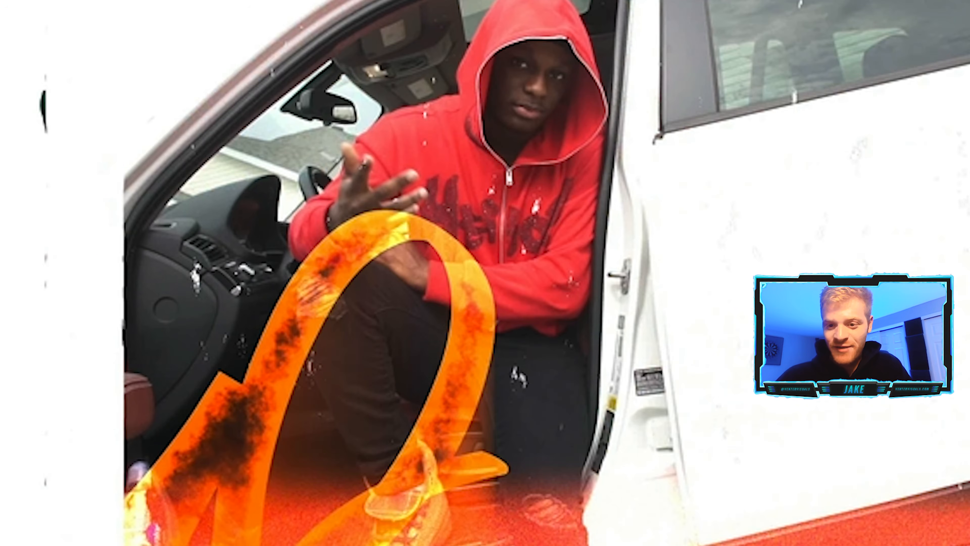
click(663, 297)
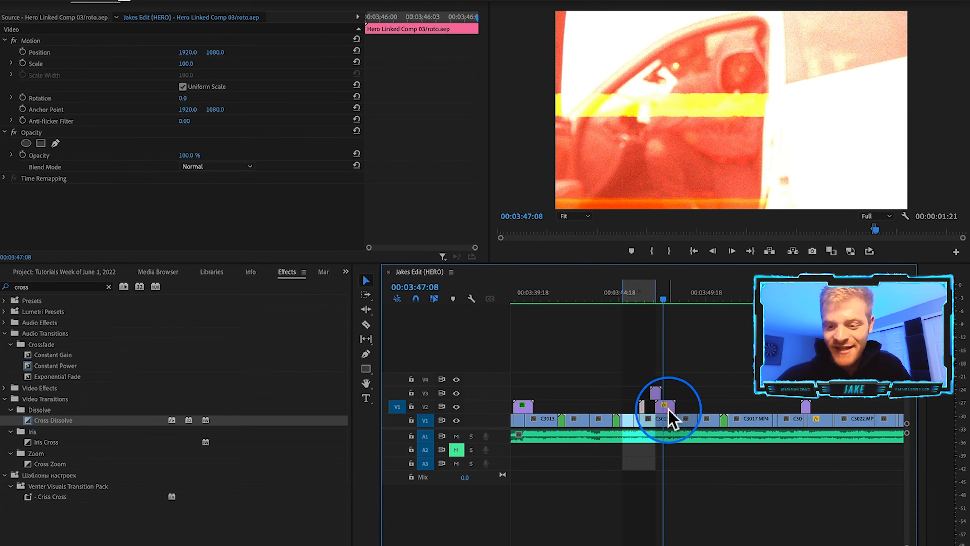
click(665, 405)
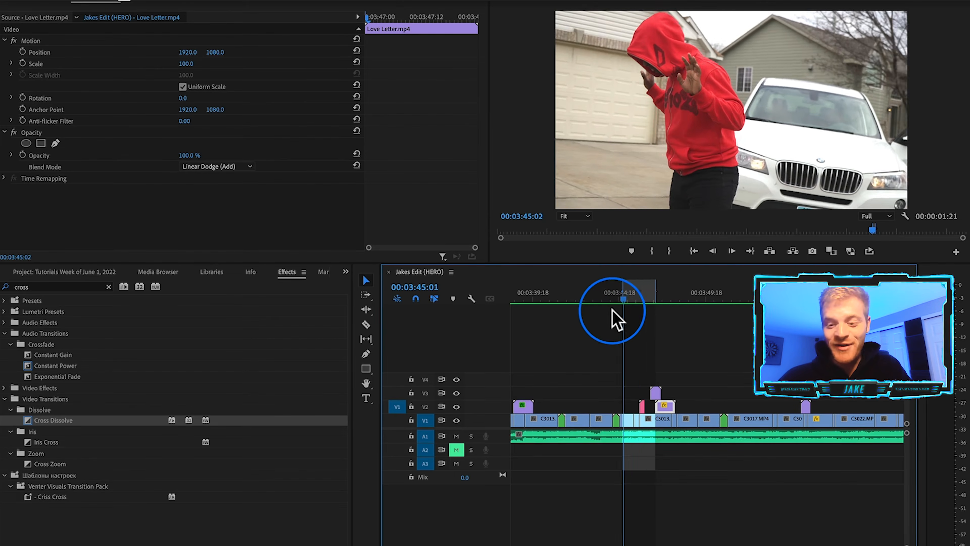
click(601, 317)
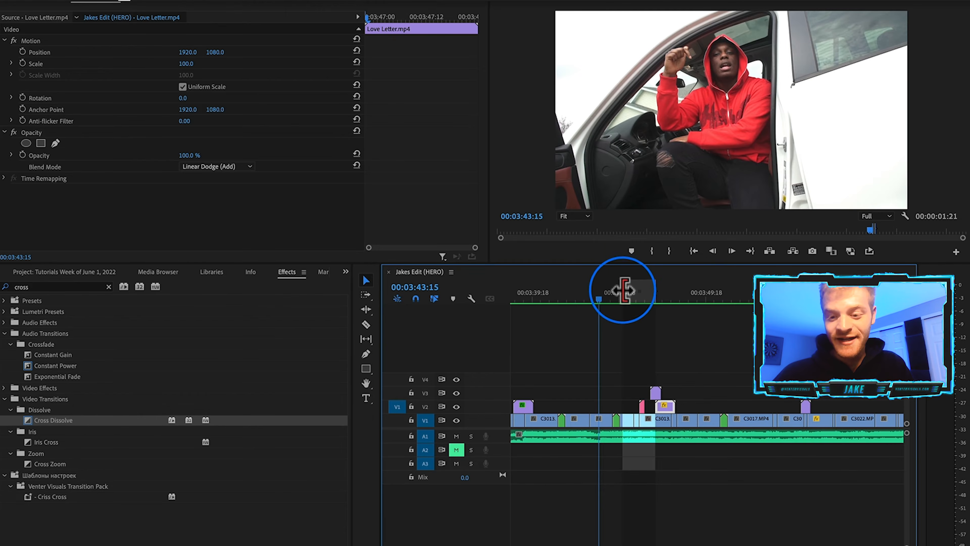
click(574, 290)
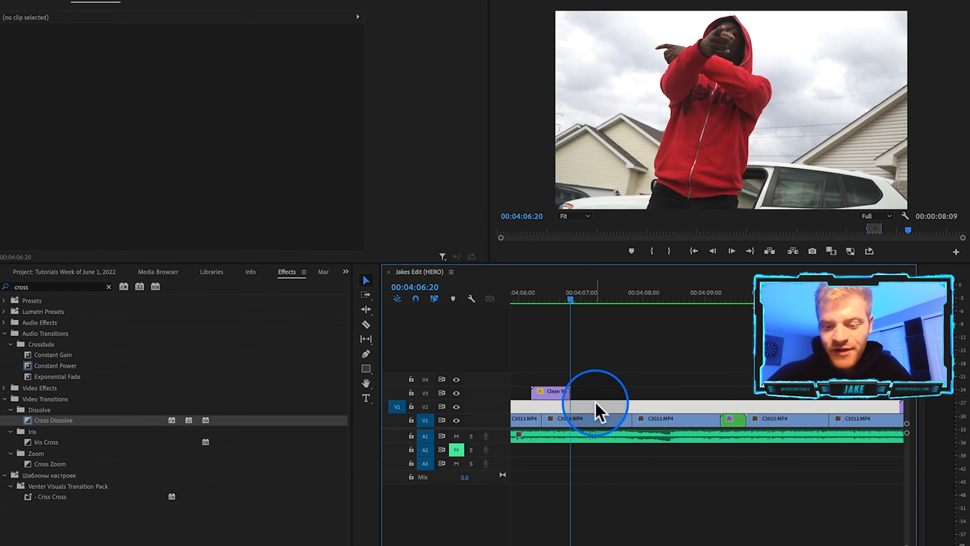
Duplicate the C3010 clip onto track V2 above itself and nest the copy as Nested Sequence 28.
click(613, 401)
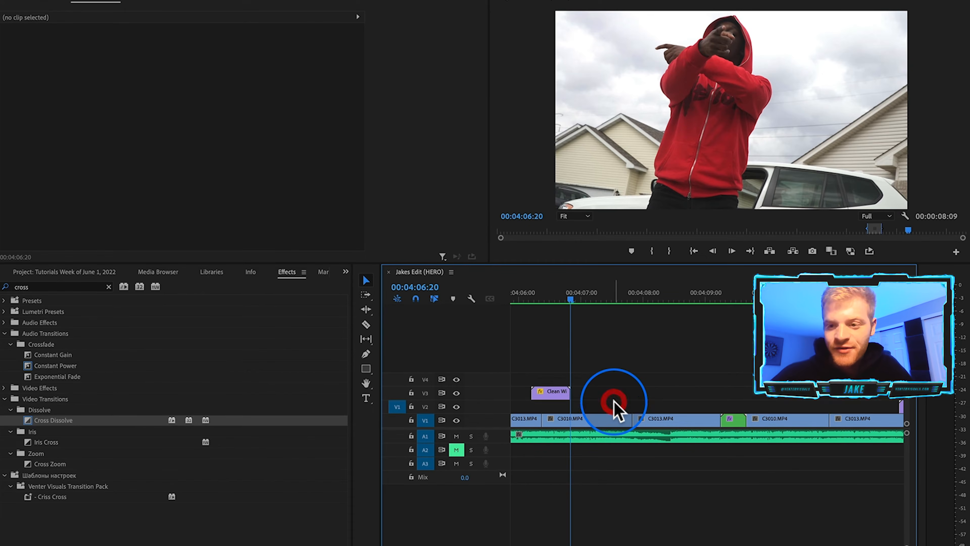
click(603, 417)
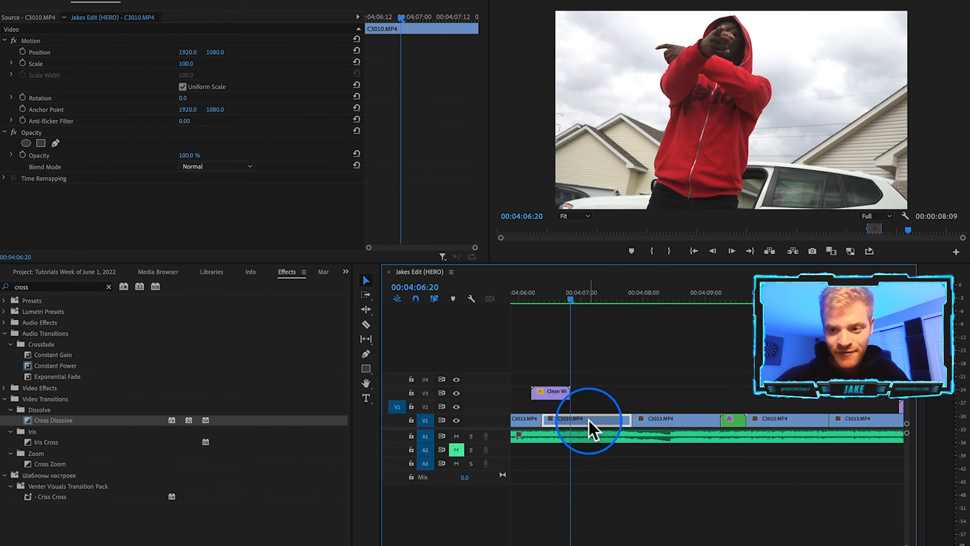
drag(590, 430, 590, 406)
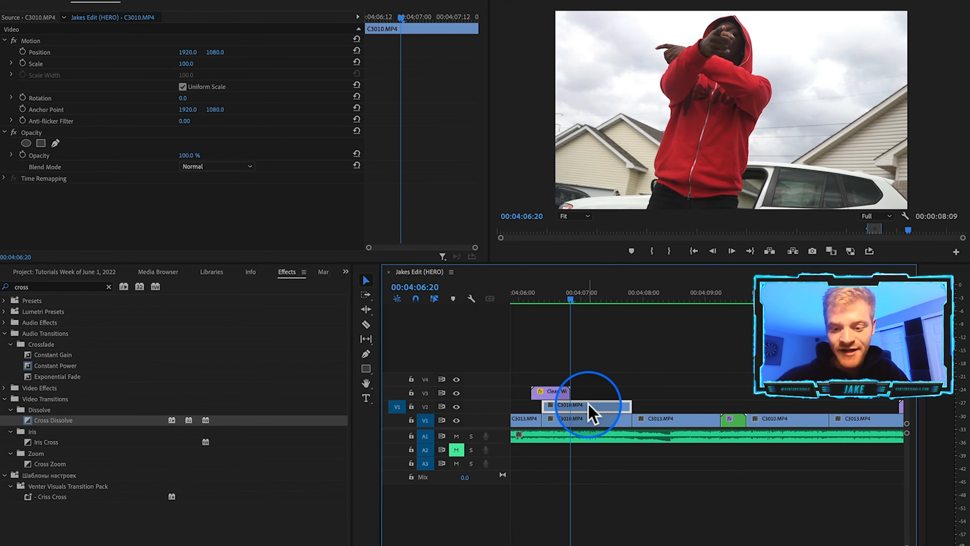
right_click(590, 411)
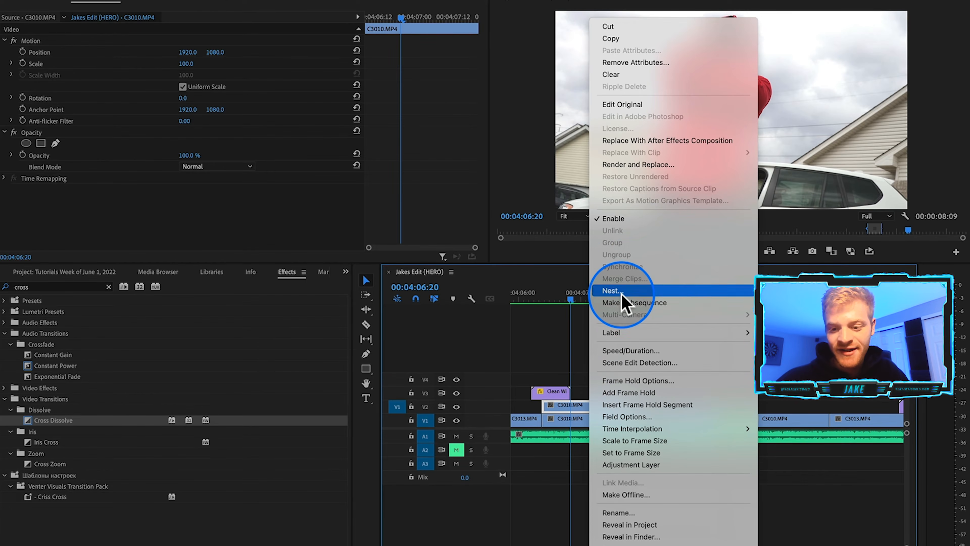
click(620, 292)
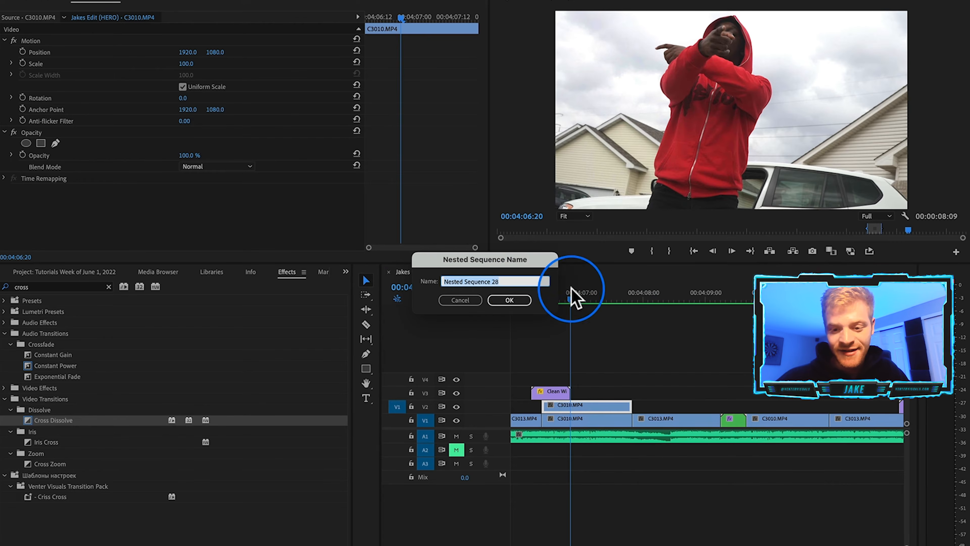
click(510, 300)
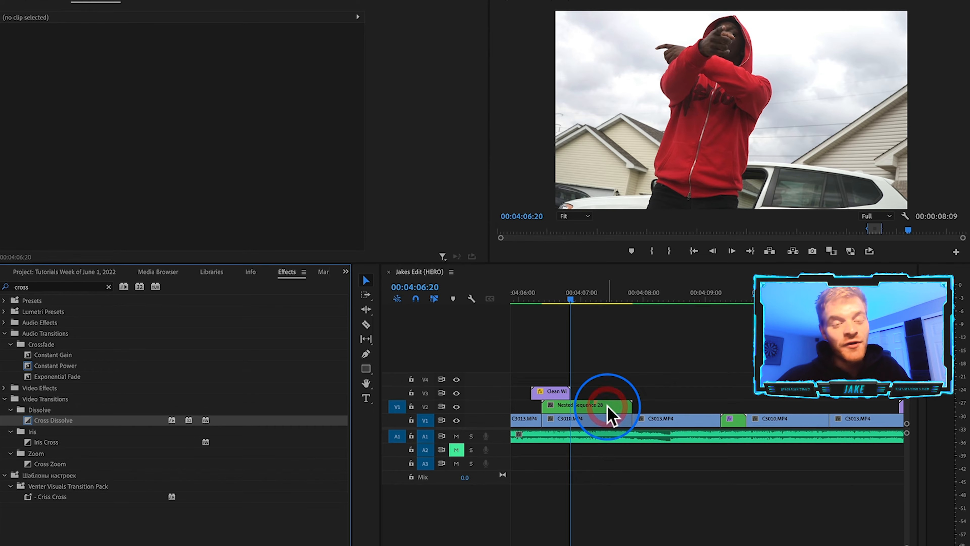
Replace the nested clip with an After Effects composition, isolate the performer with Roto Brush, and save the project.
click(607, 406)
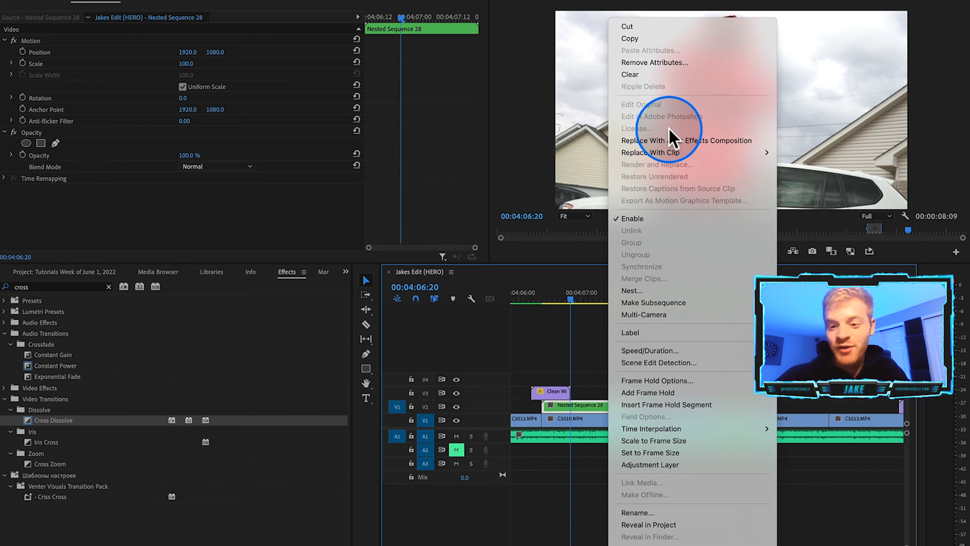
click(668, 141)
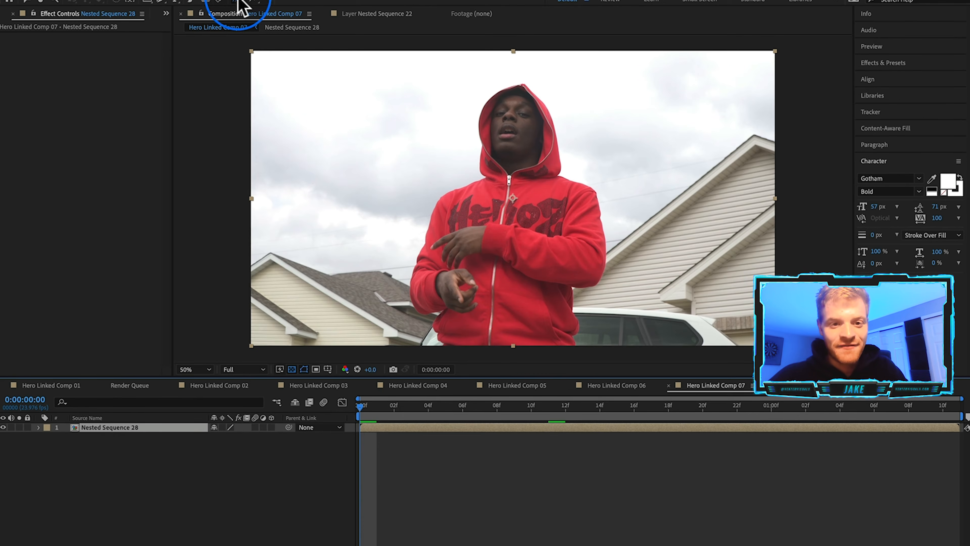
double_click(515, 287)
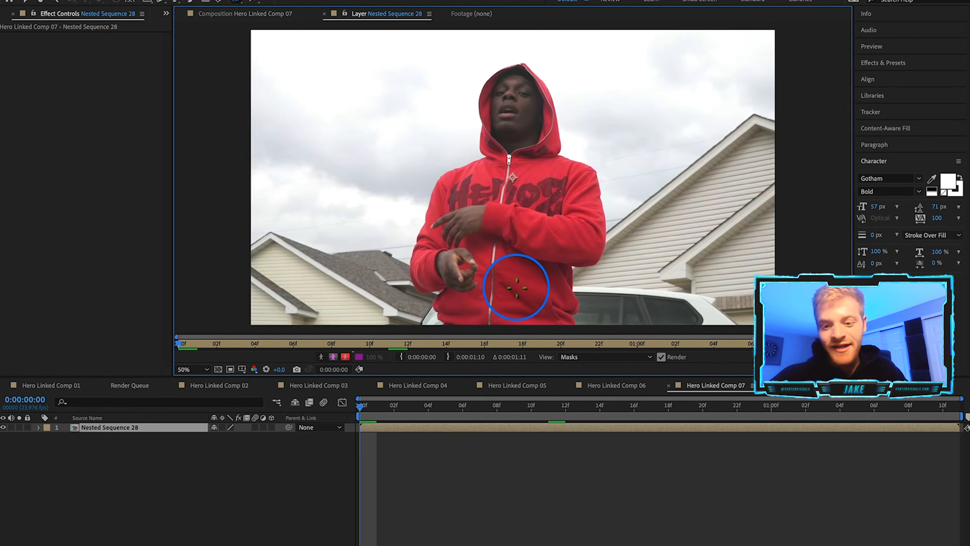
mouse_move(559, 316)
mouse_down()
mouse_move(465, 318)
mouse_move(443, 272)
mouse_up()
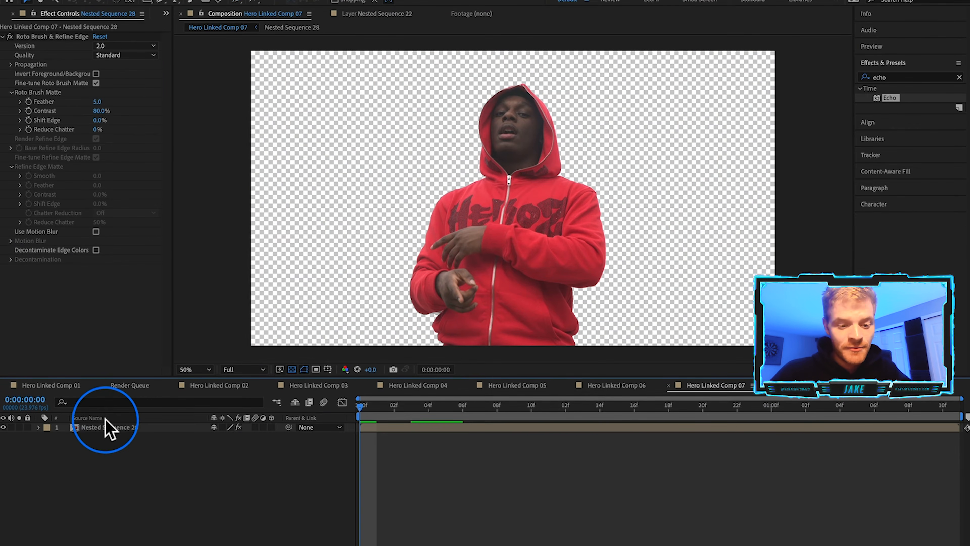
click(109, 427)
click(148, 466)
key(super+s)
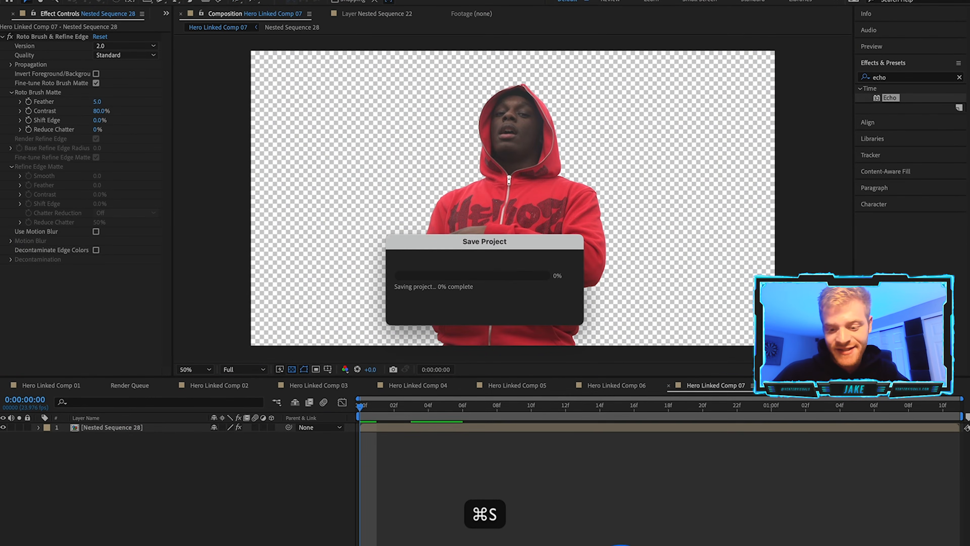
Back in Premiere Pro, duplicate the linked roto composition clip onto track V3.
click(621, 542)
click(700, 390)
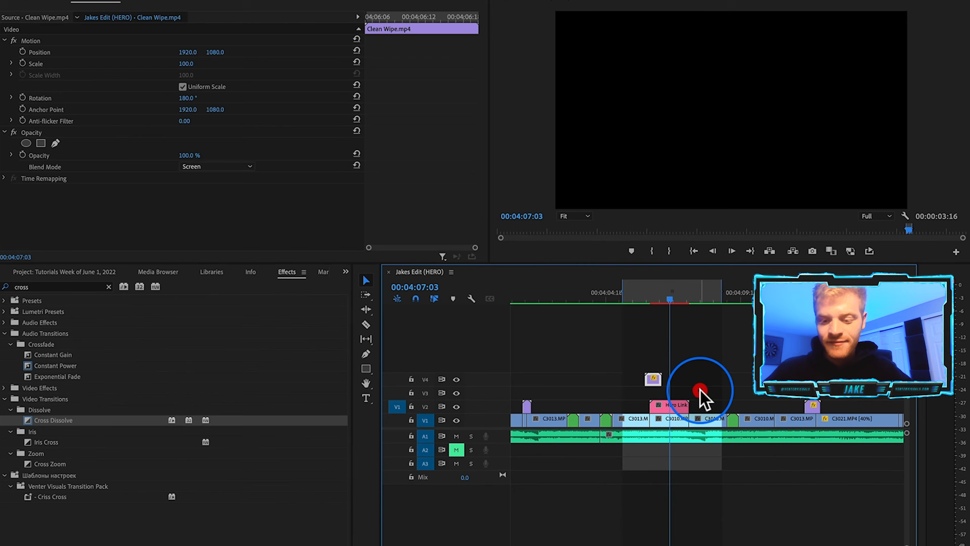
click(675, 406)
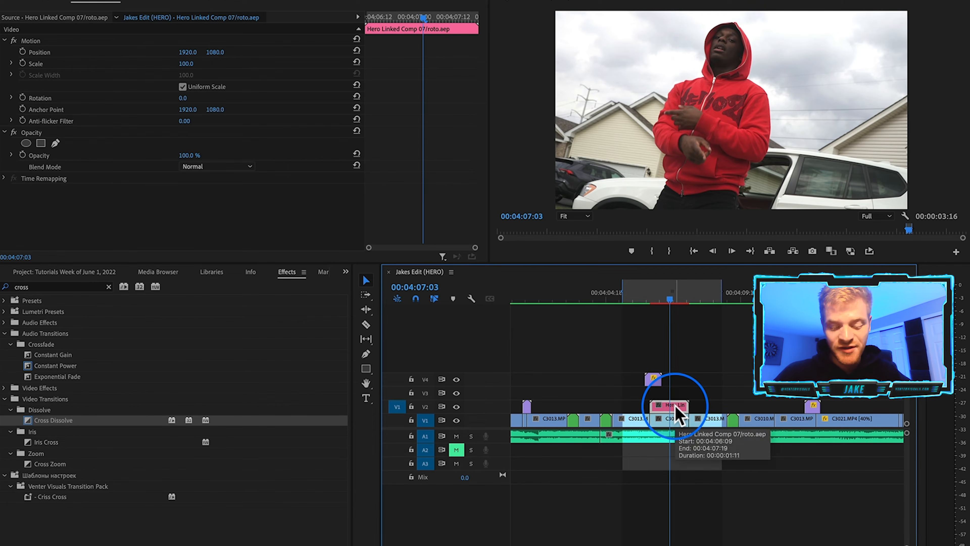
drag(675, 407, 675, 399)
Apply the Echo effect to the roto clip on V2, with 7 echoes and the Composite In Front operator.
click(38, 410)
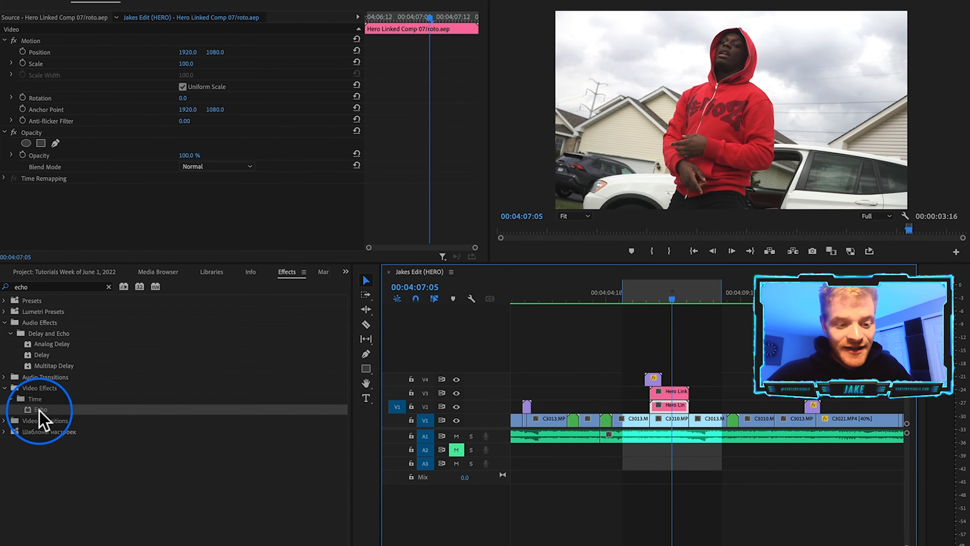
drag(38, 411, 679, 406)
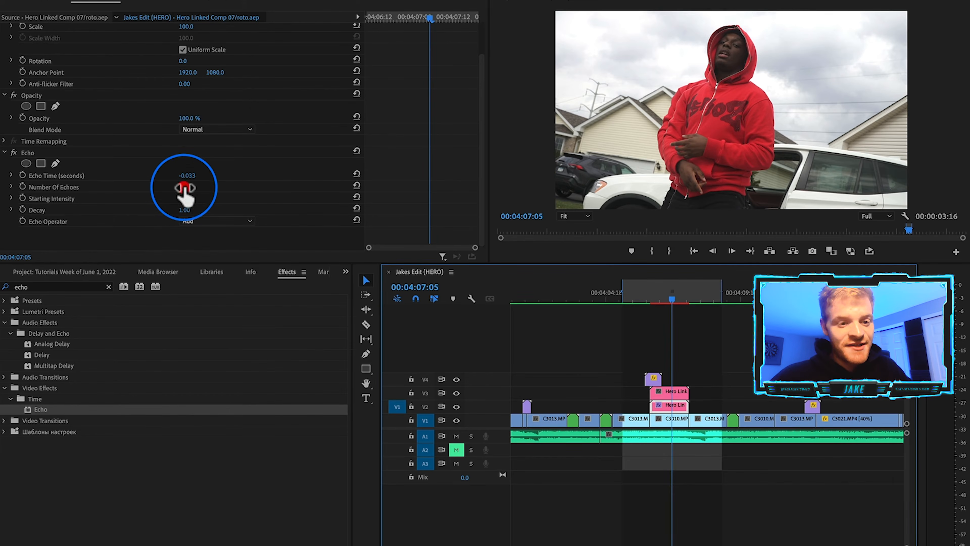
click(184, 187)
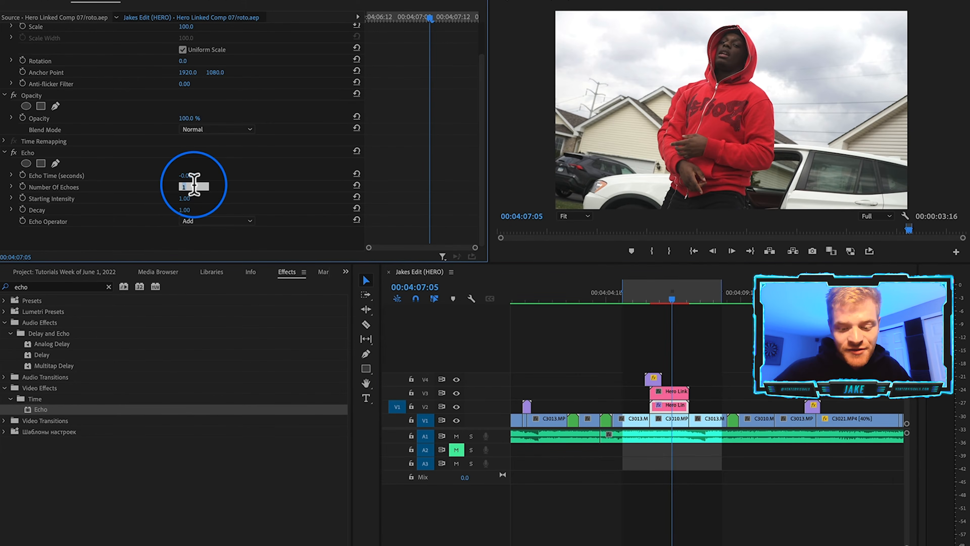
text(7)
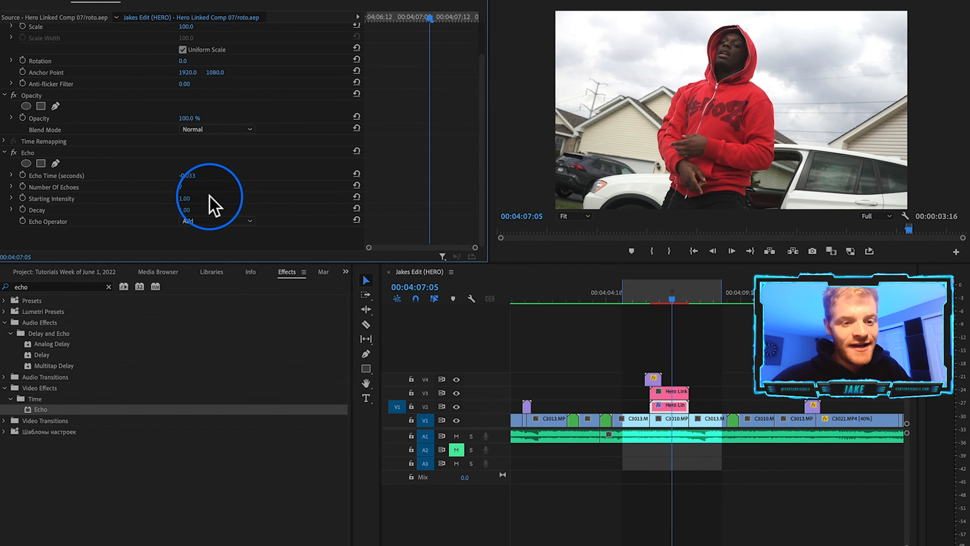
click(215, 230)
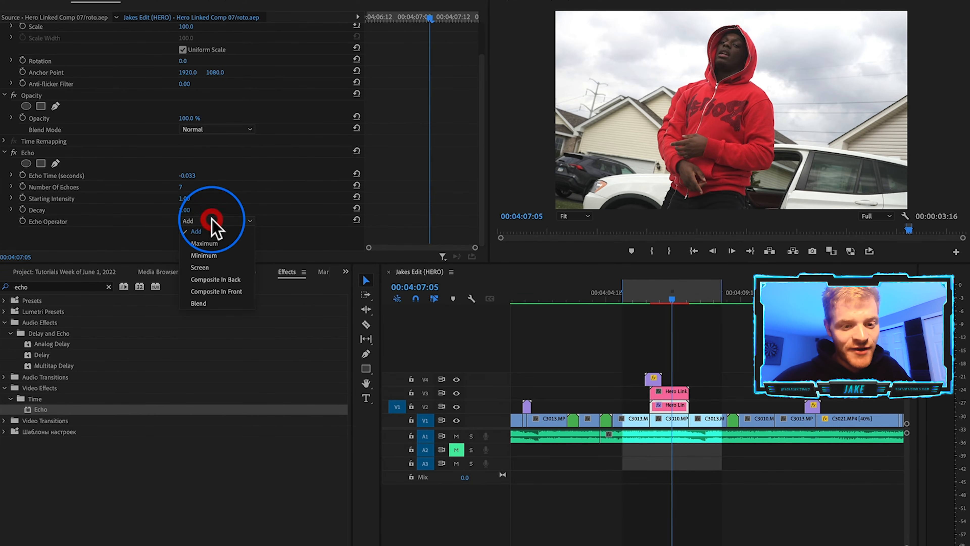
click(215, 291)
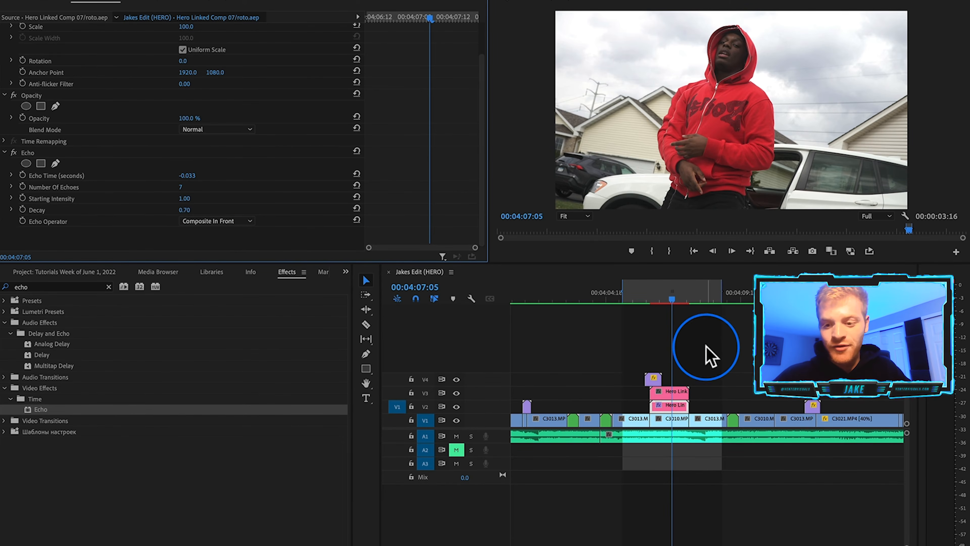
Play and scrub the sequence around the clip to review the echo trail.
key(space)
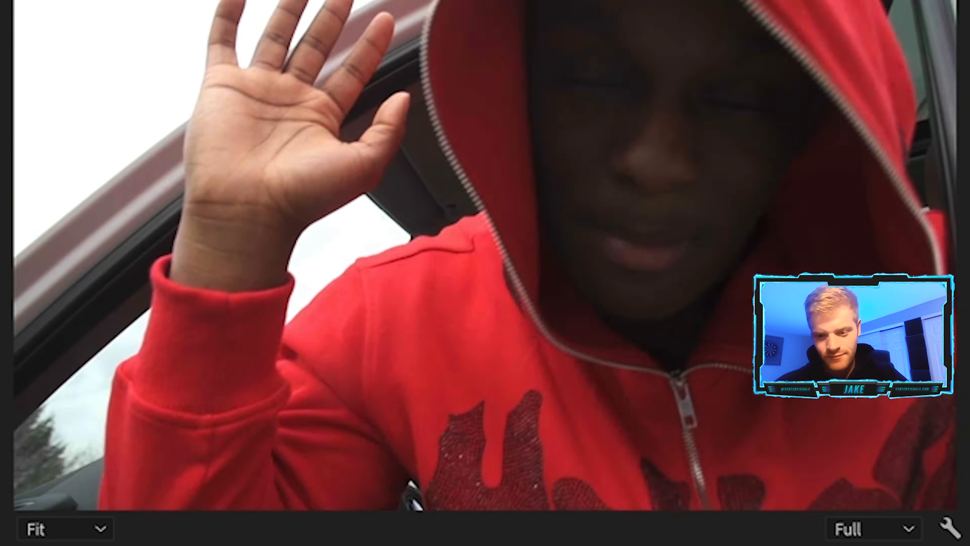
click(652, 293)
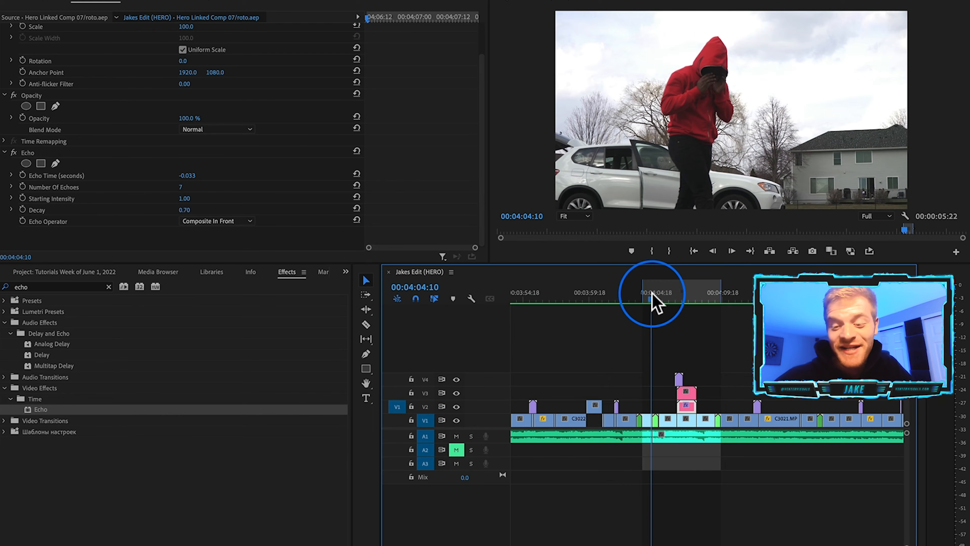
drag(651, 294, 690, 298)
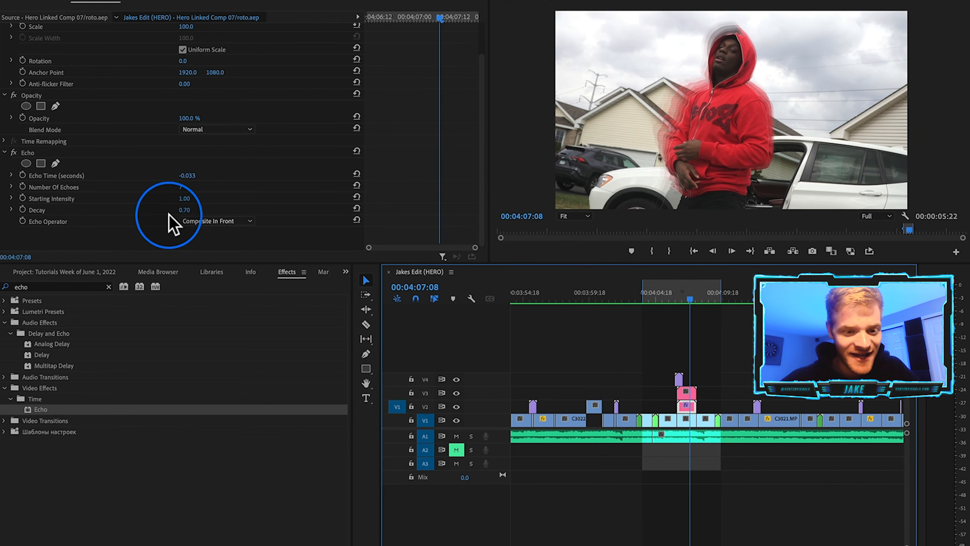
Set the Echo decay to 0.80 and the echo time to 0.05 seconds.
click(185, 209)
text(.)
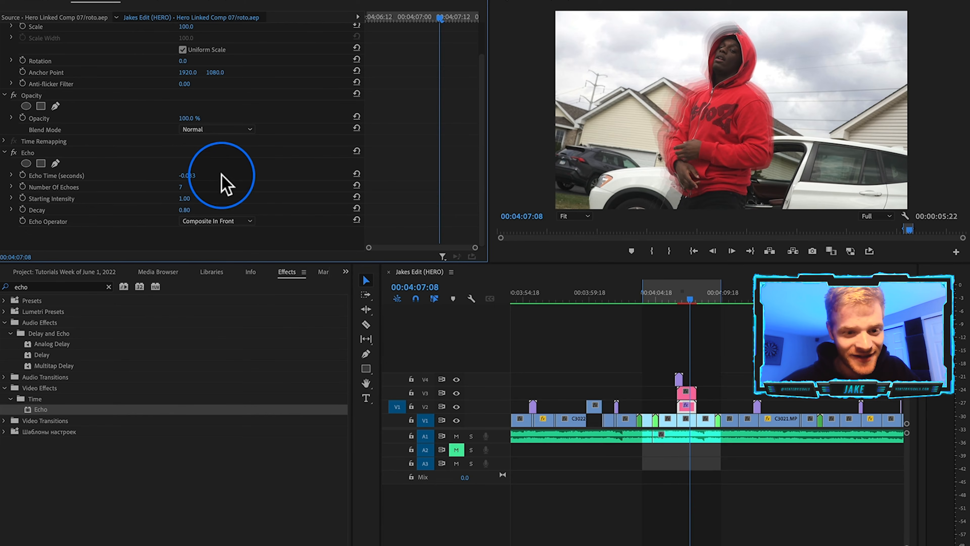
click(193, 173)
click(257, 165)
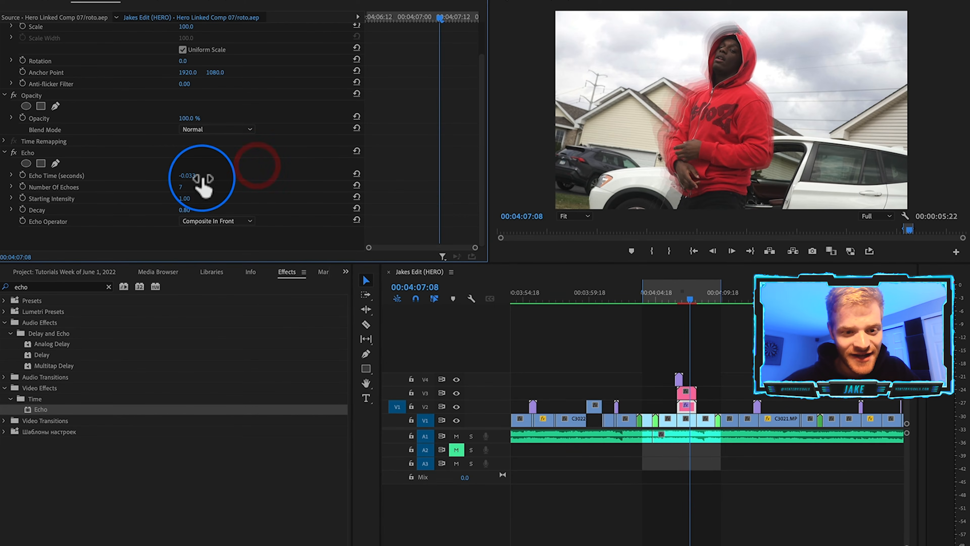
text(.05)
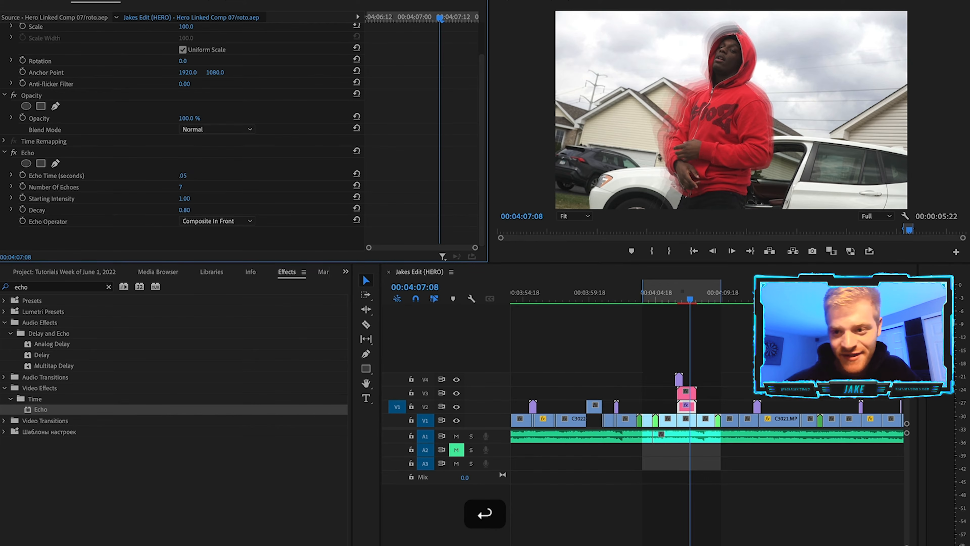
Render the sequence between the in and out points.
click(168, 0)
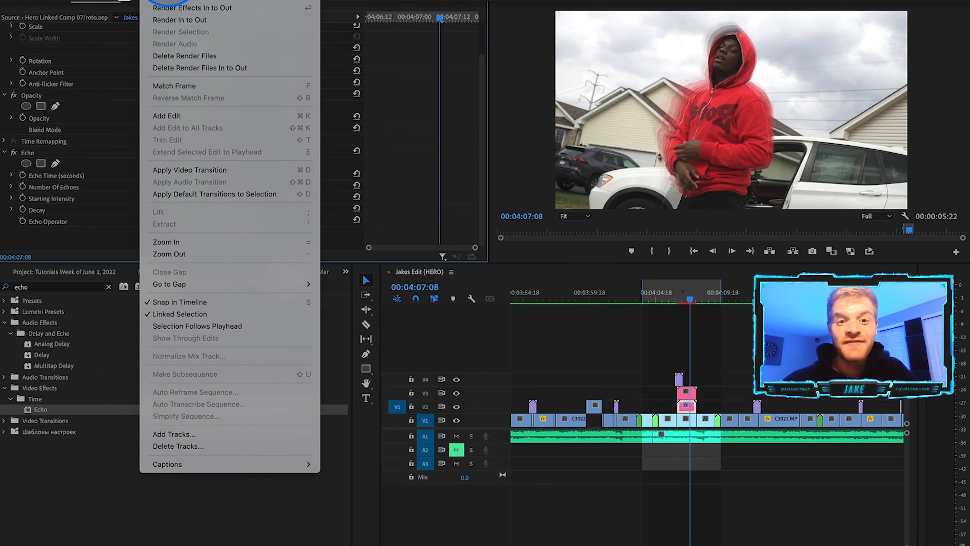
click(190, 21)
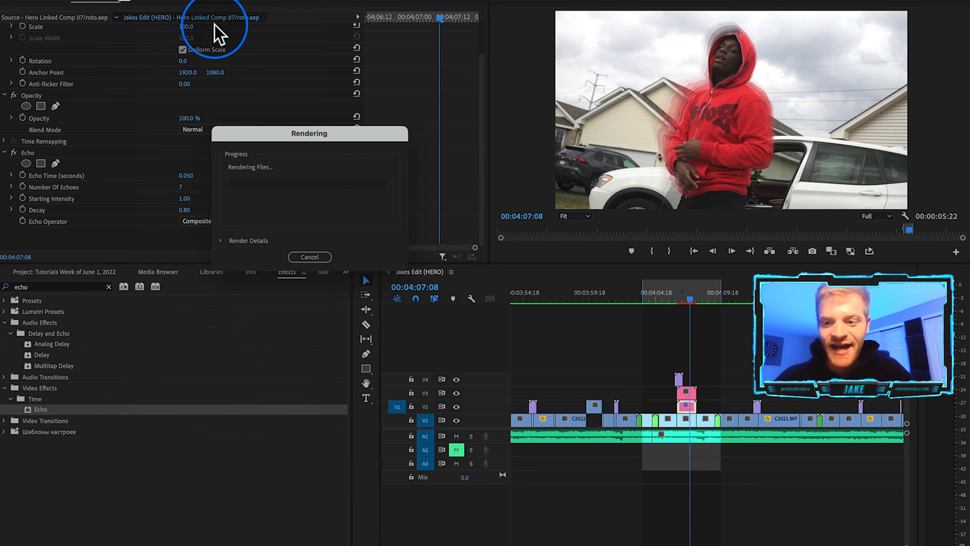